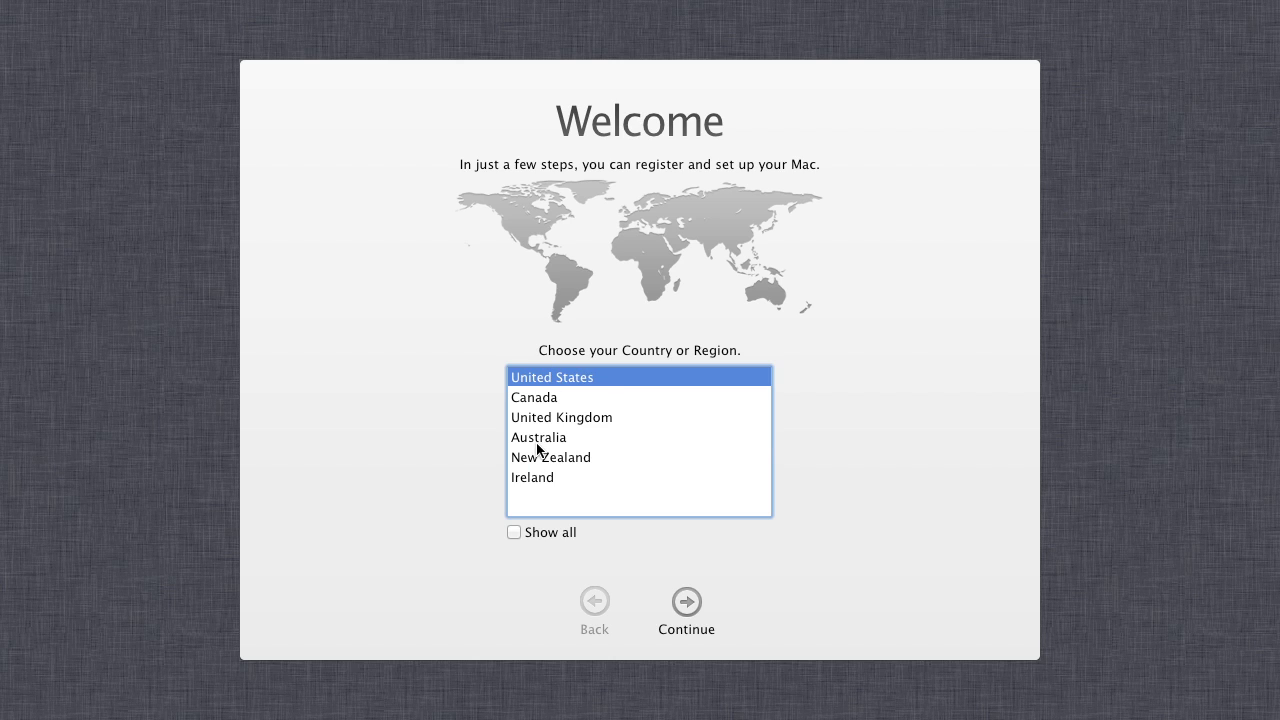
left_click(514, 533)
scroll(598, 457, "down", 15)
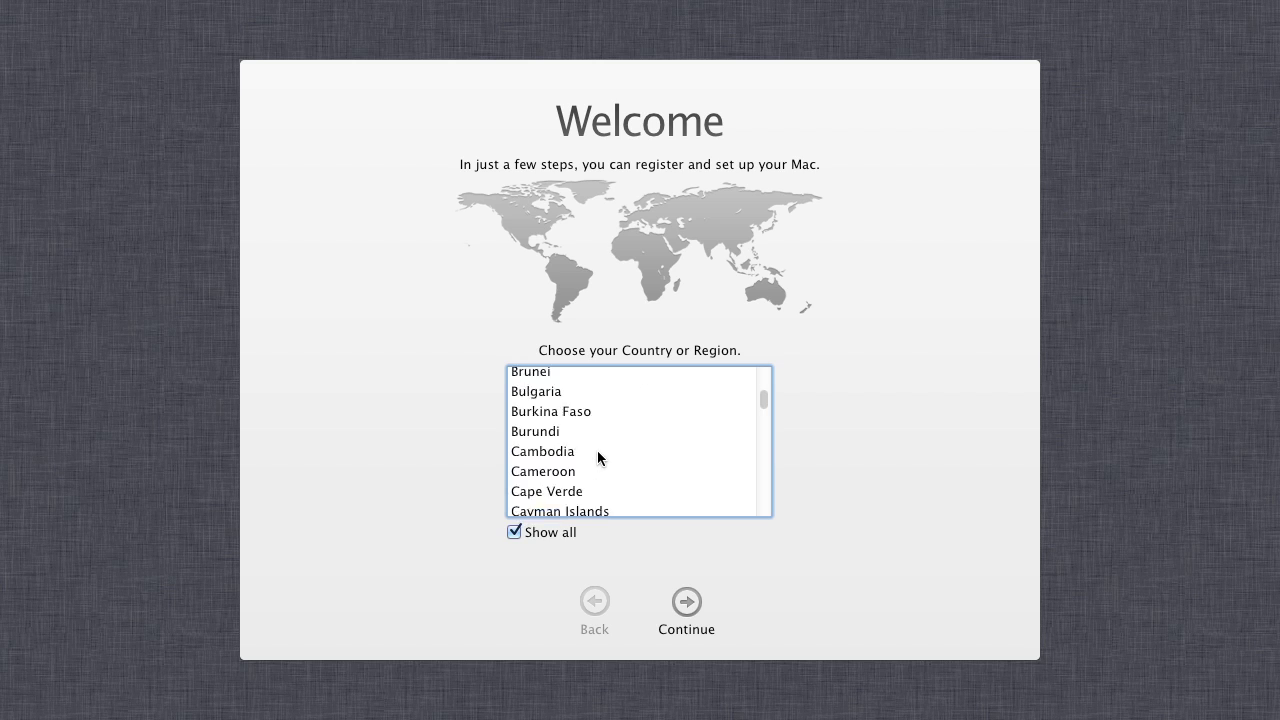
scroll(598, 457, "up", 13)
scroll(598, 457, "up", 4)
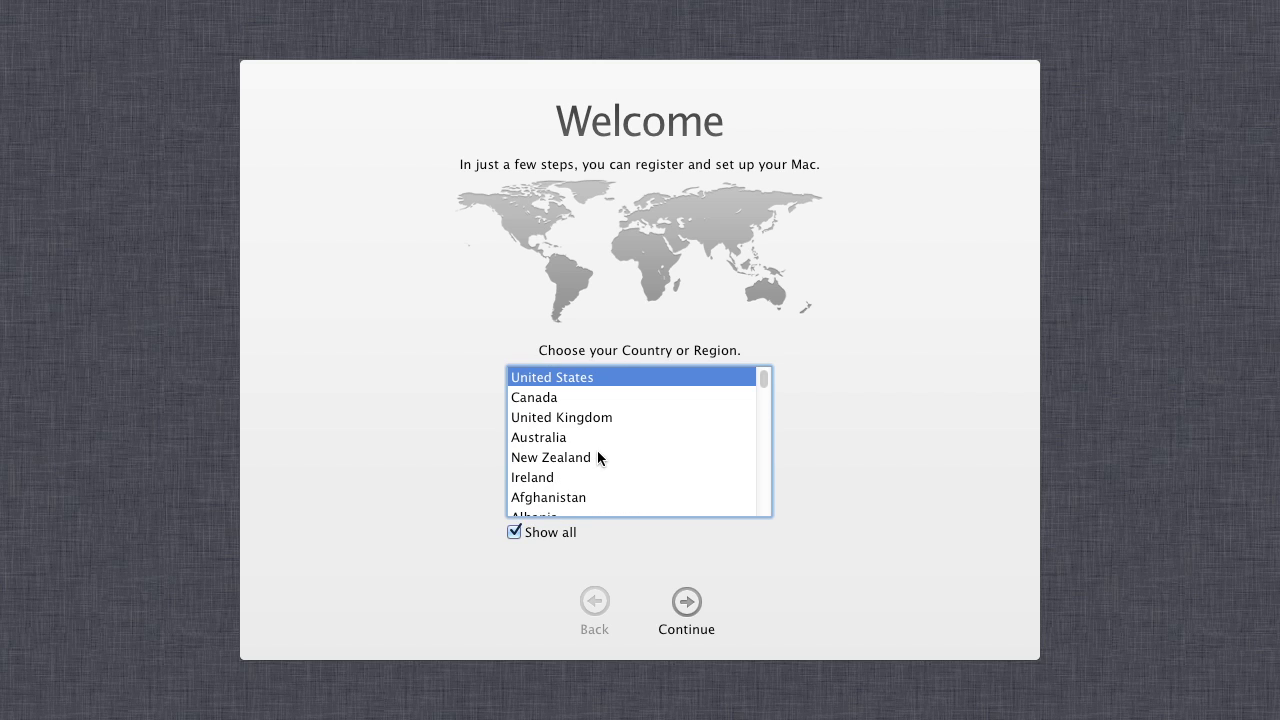
left_click(516, 532)
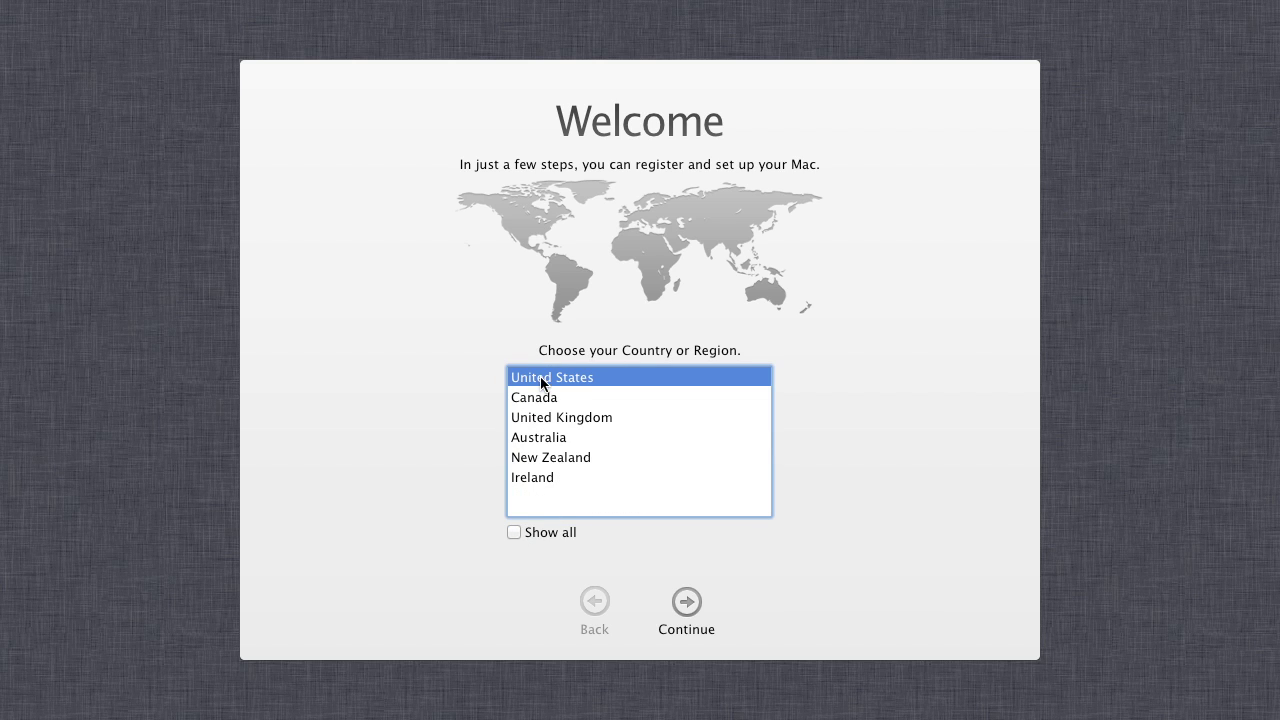
Accept United States as the country and U.S. as the keyboard layout
left_click(690, 602)
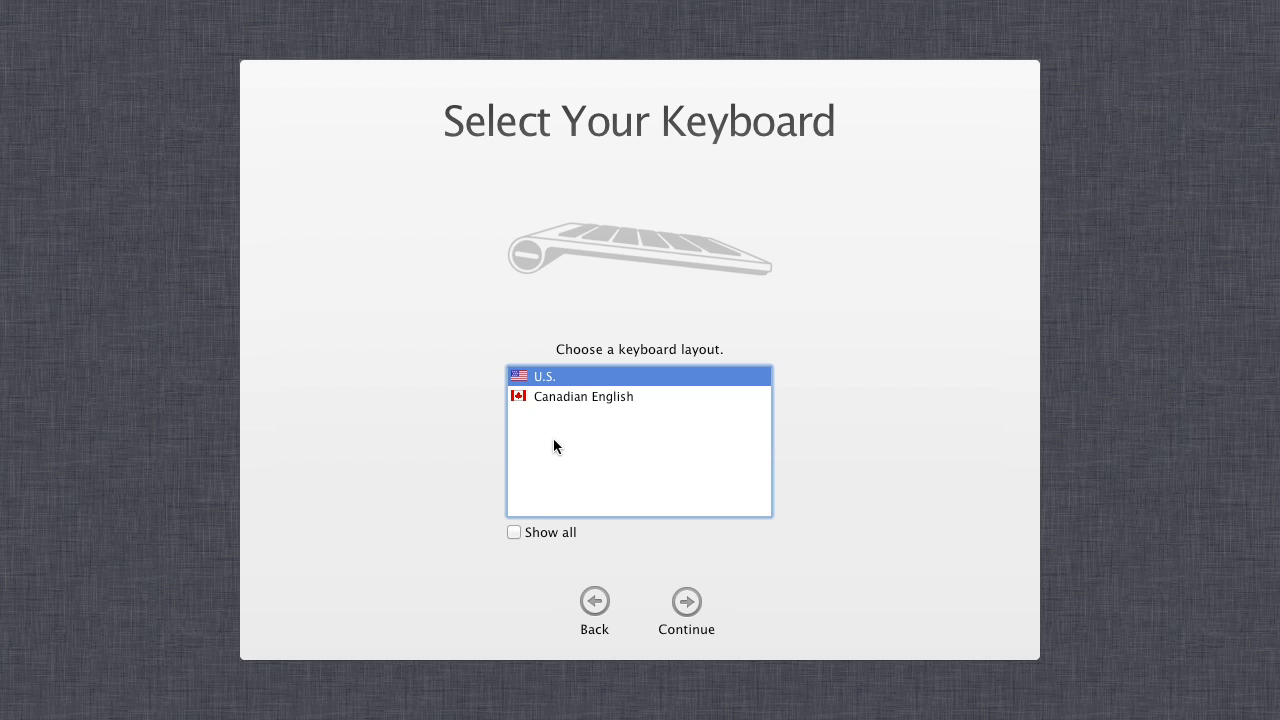
left_click(679, 603)
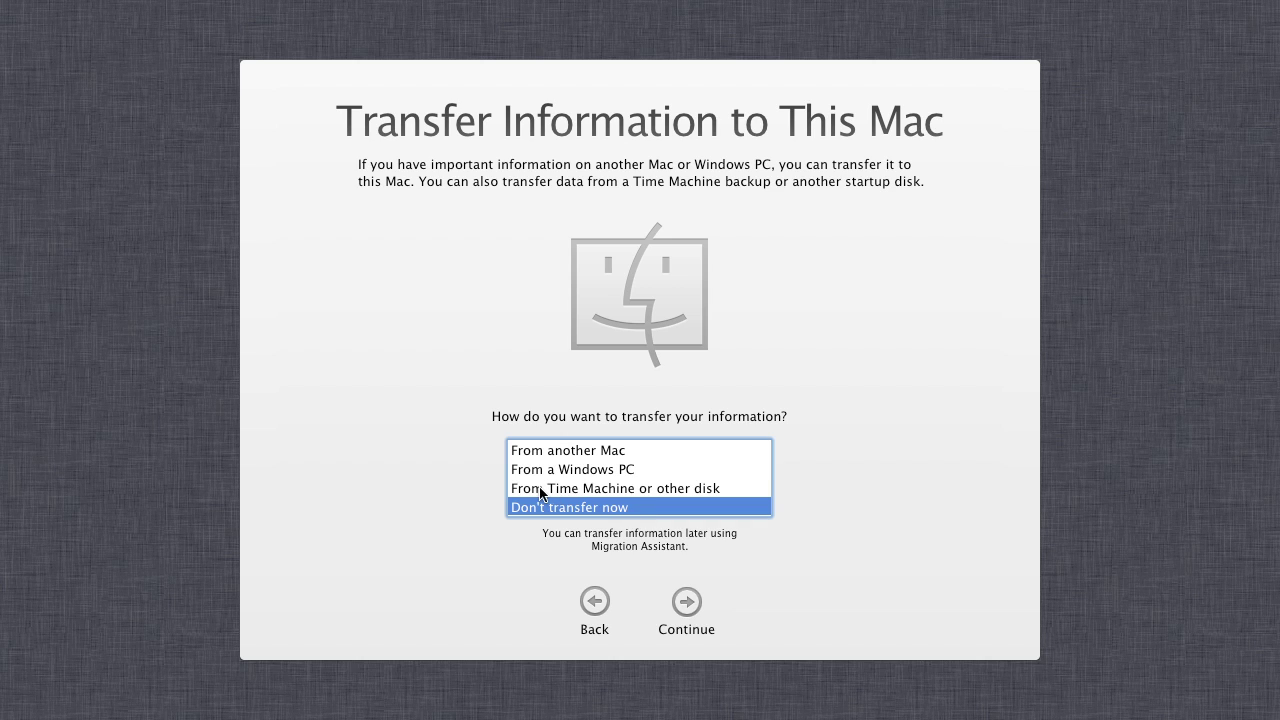
Look at the Time Machine and Windows PC transfer options and proceed with Don't transfer now
left_click(612, 490)
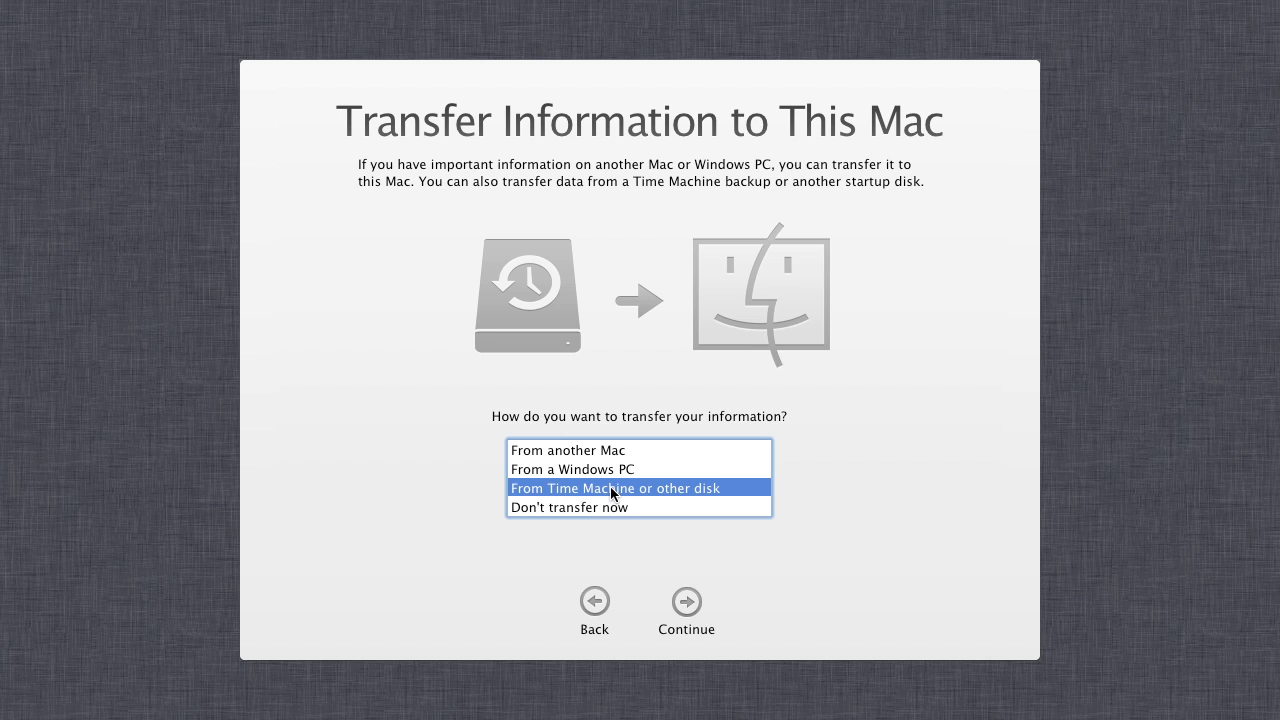
left_click(555, 472)
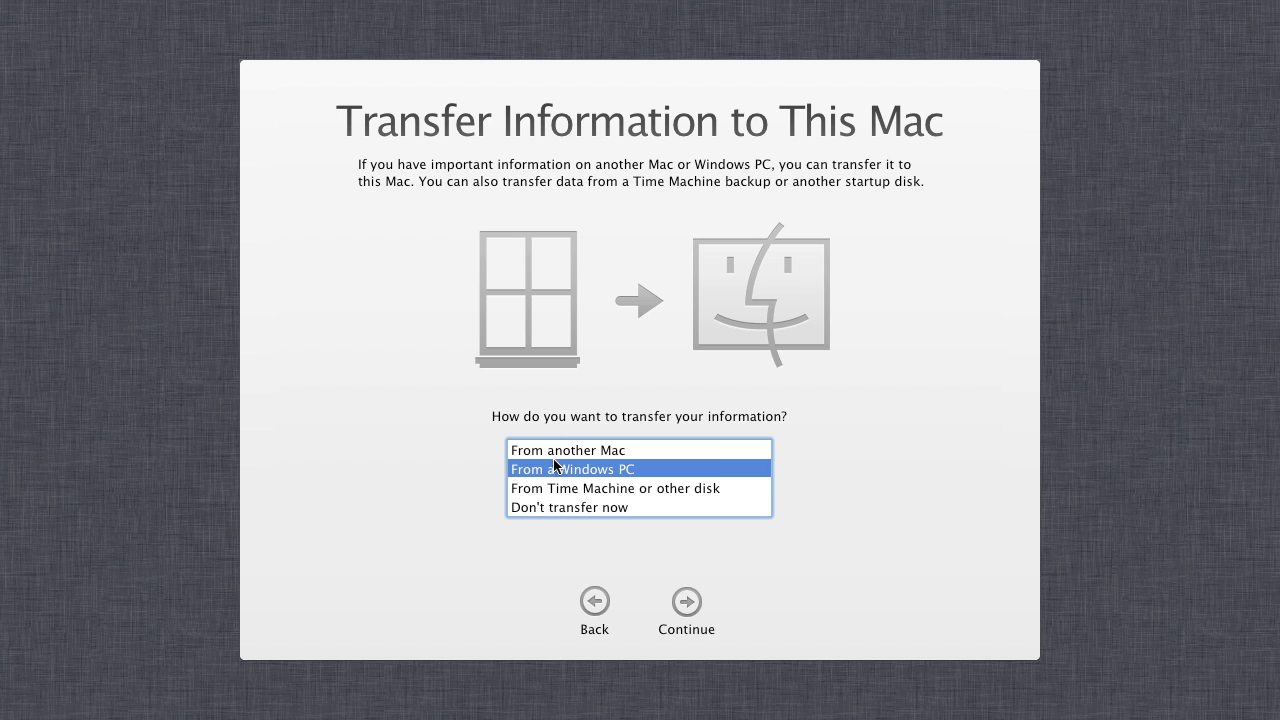
left_click(534, 507)
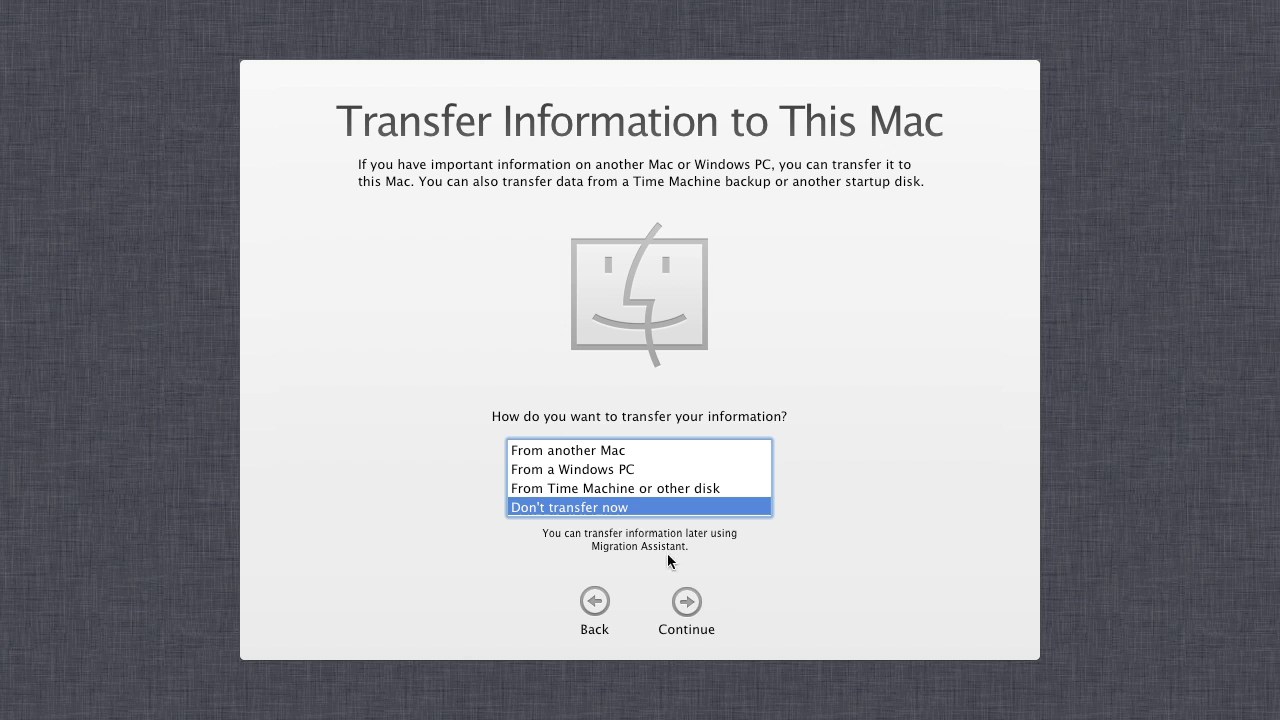
left_click(675, 604)
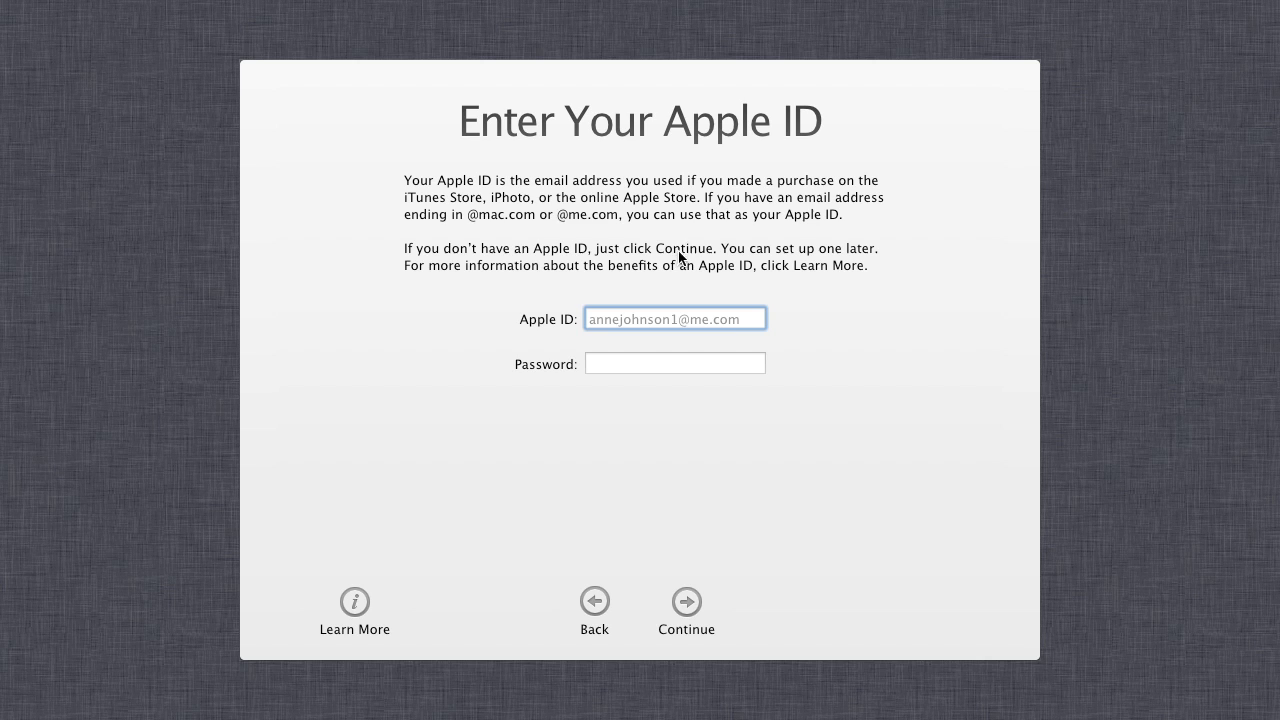
Skip the Apple ID entry and the registration information, leaving all their fields empty
left_click(687, 603)
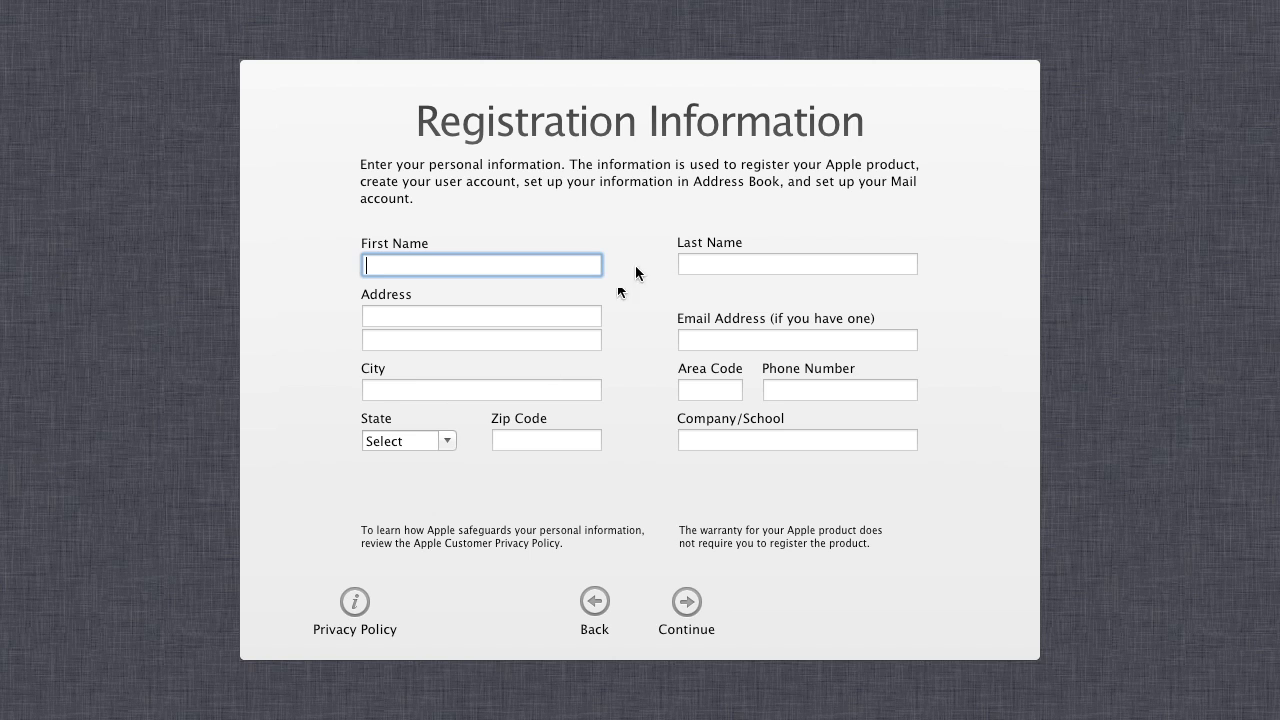
left_click(701, 610)
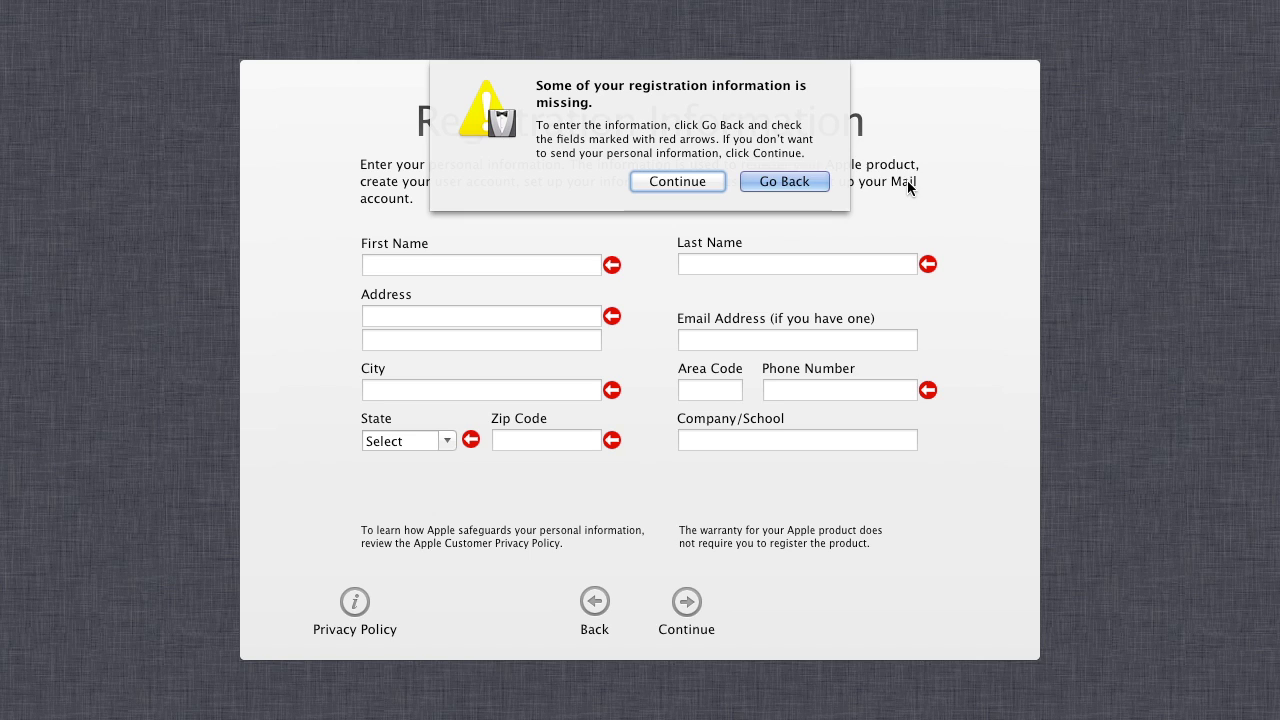
left_click(707, 182)
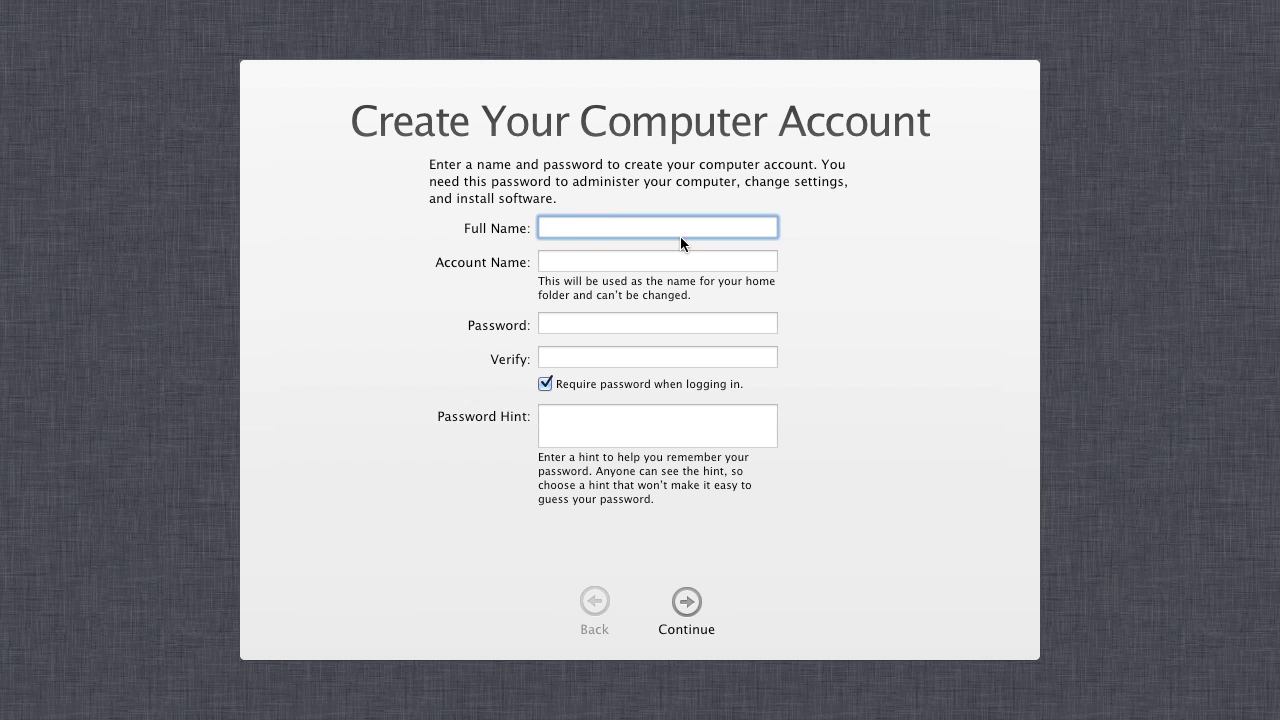
Create the computer account with full name and account name Applechamp, without a password and with no password required at login
type("Applechamp")
key("Tab")
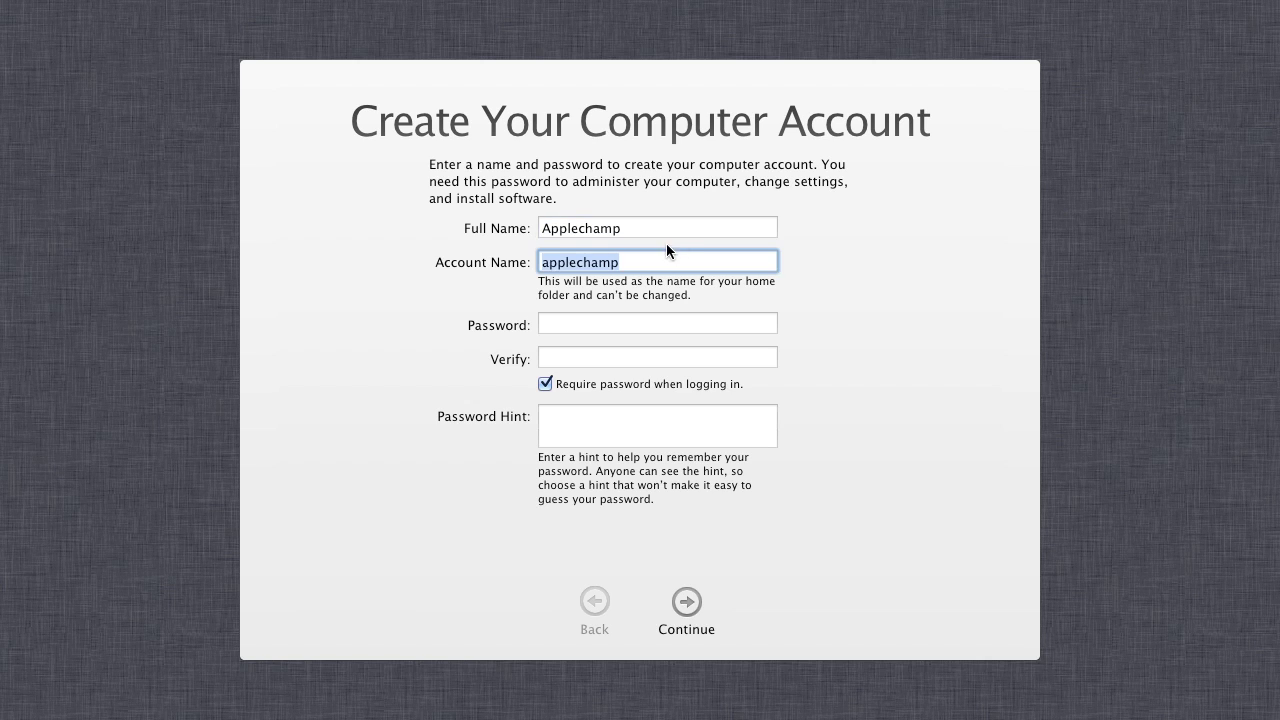
left_click(551, 268)
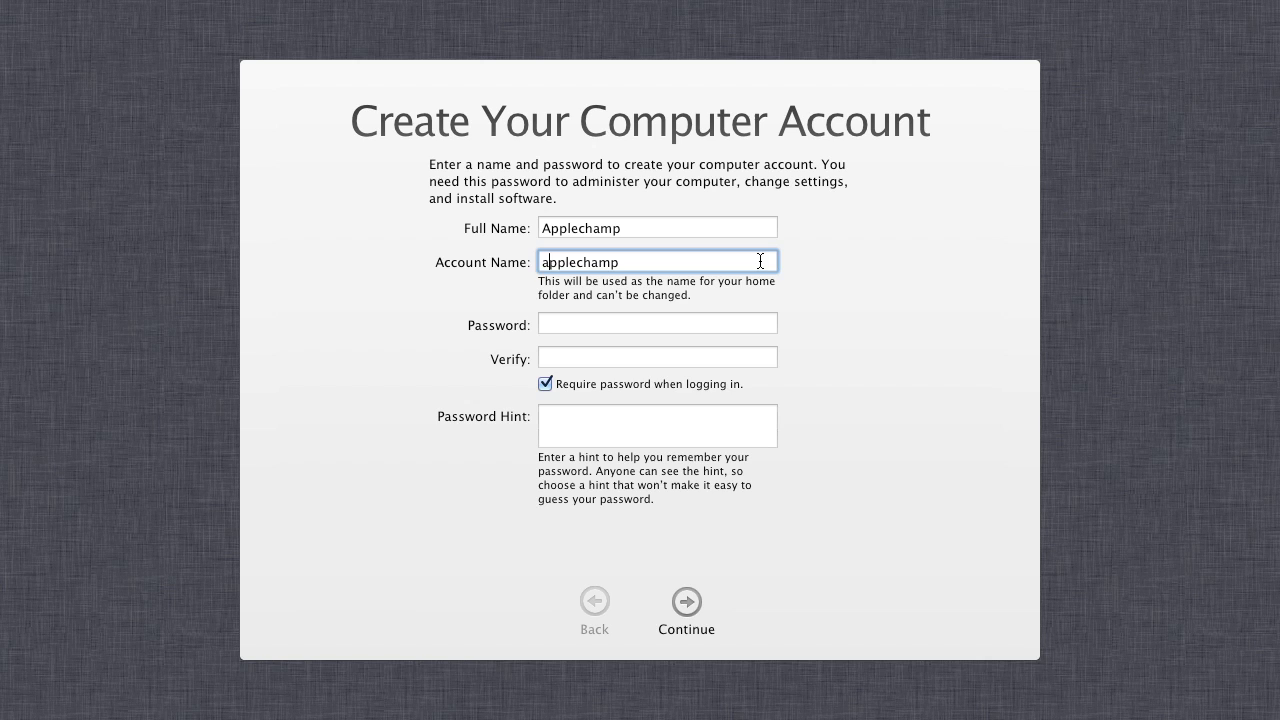
key("shift+Left")
type("A")
left_click(686, 601)
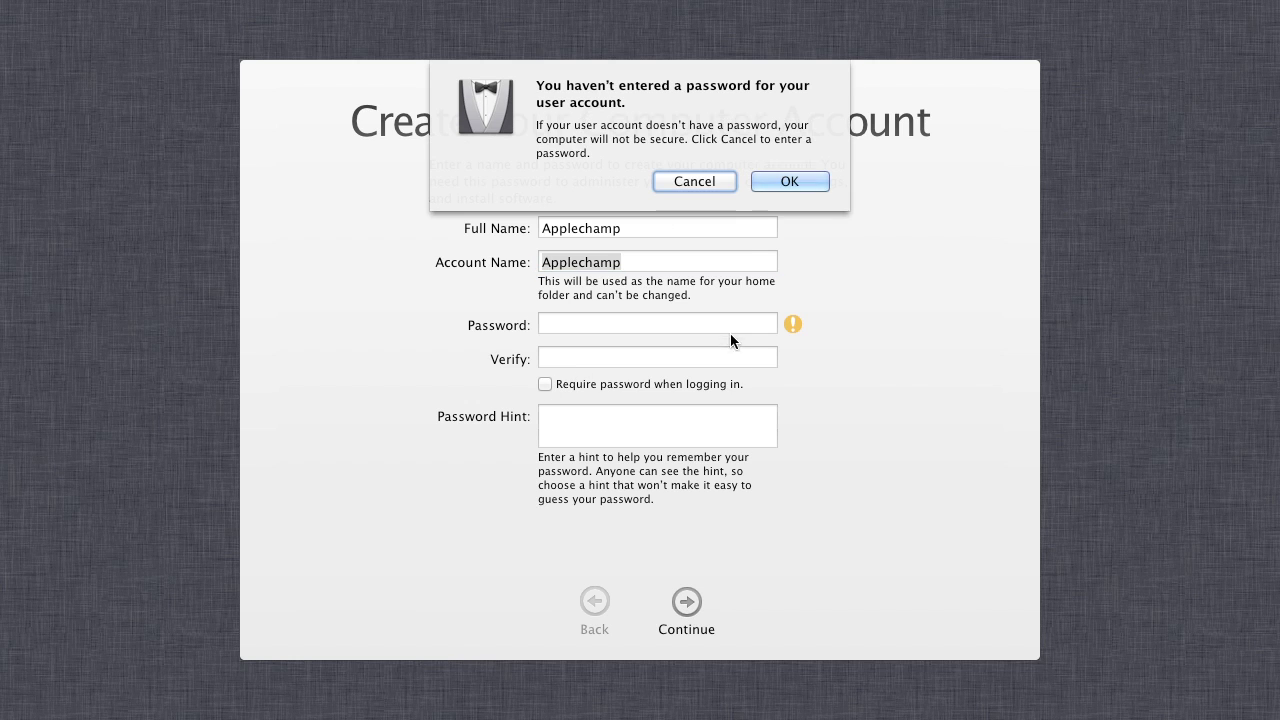
left_click(777, 178)
left_click(684, 601)
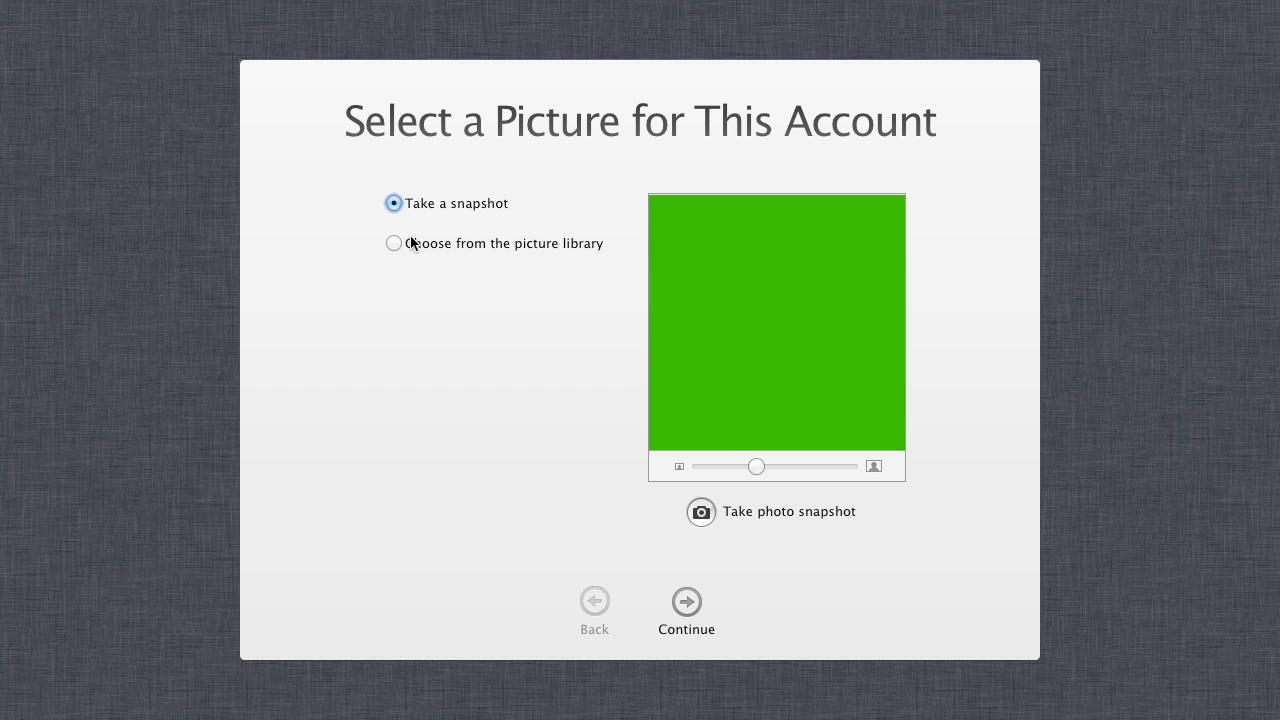
Choose the soccer ball from the picture library as the account picture and proceed
left_click(396, 244)
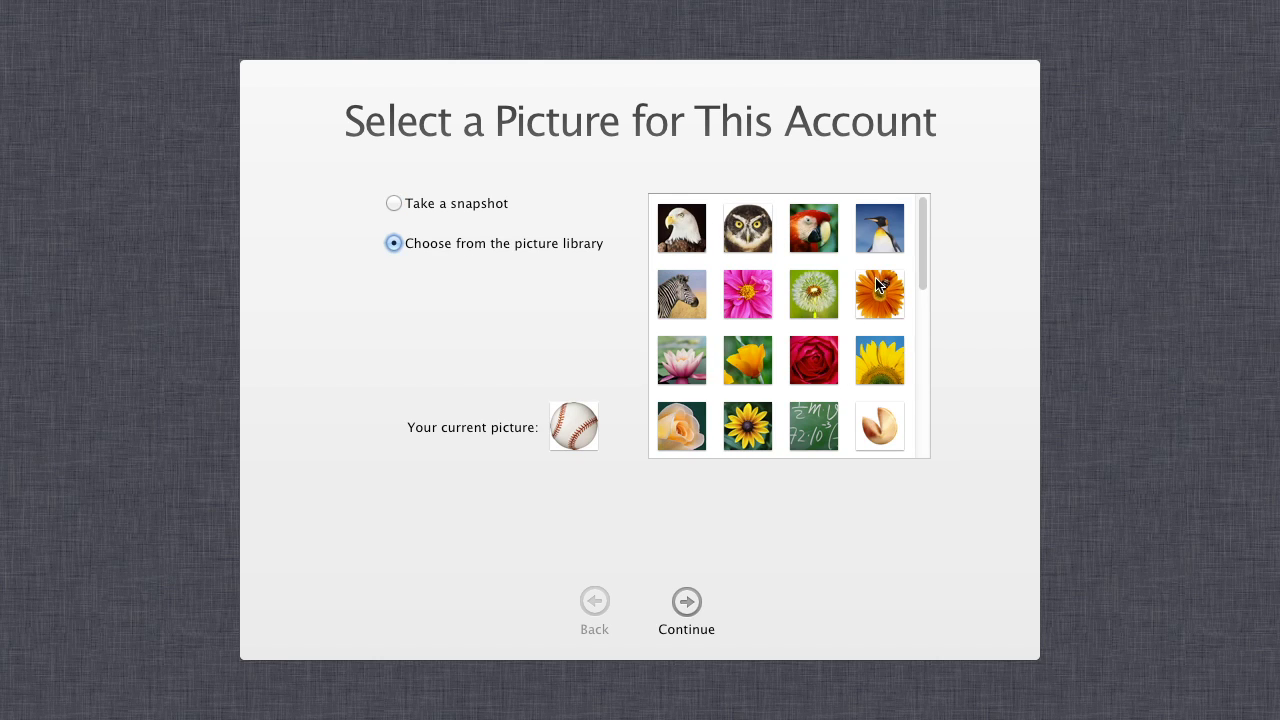
scroll(877, 285, "down", 5)
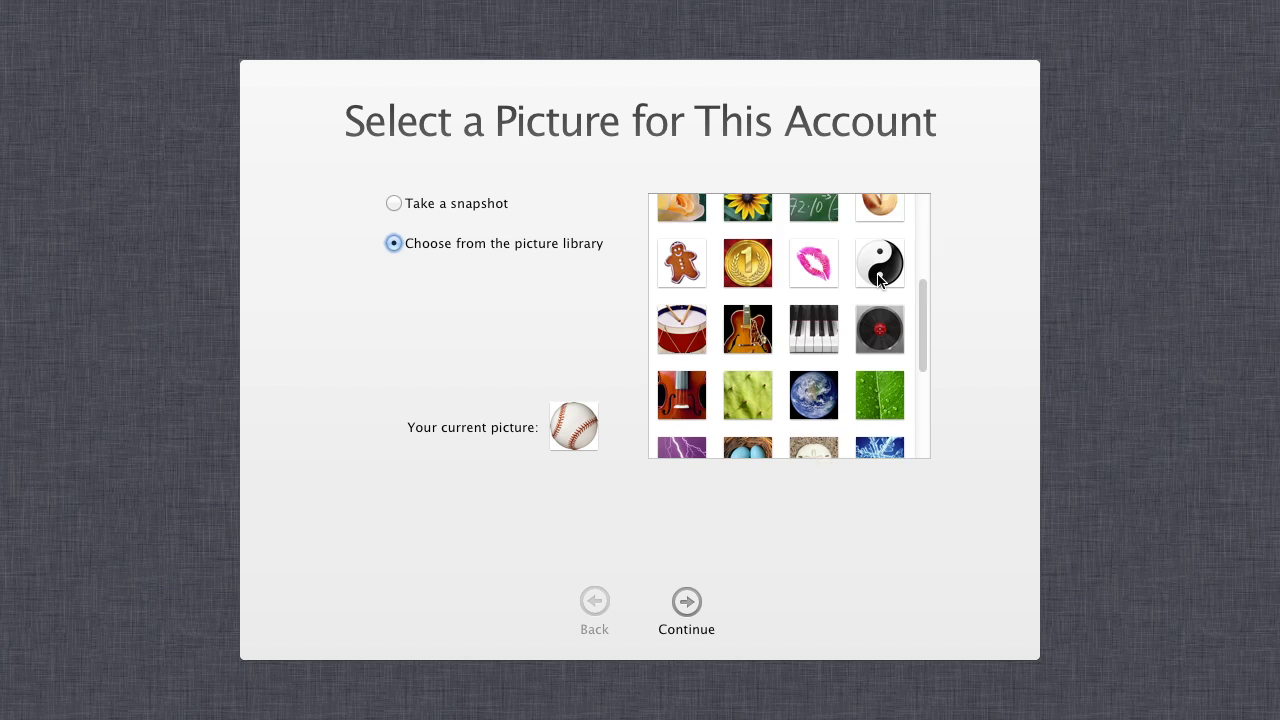
scroll(879, 281, "down", 5)
left_click(682, 427)
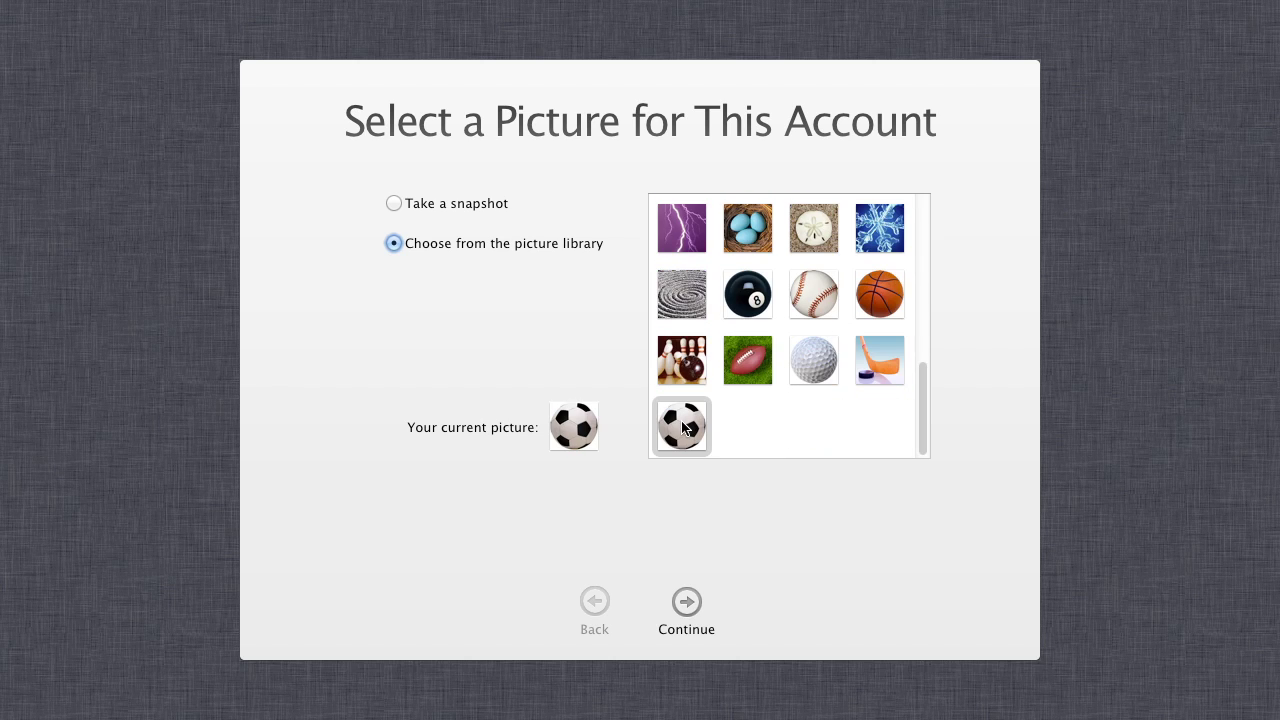
left_click(687, 603)
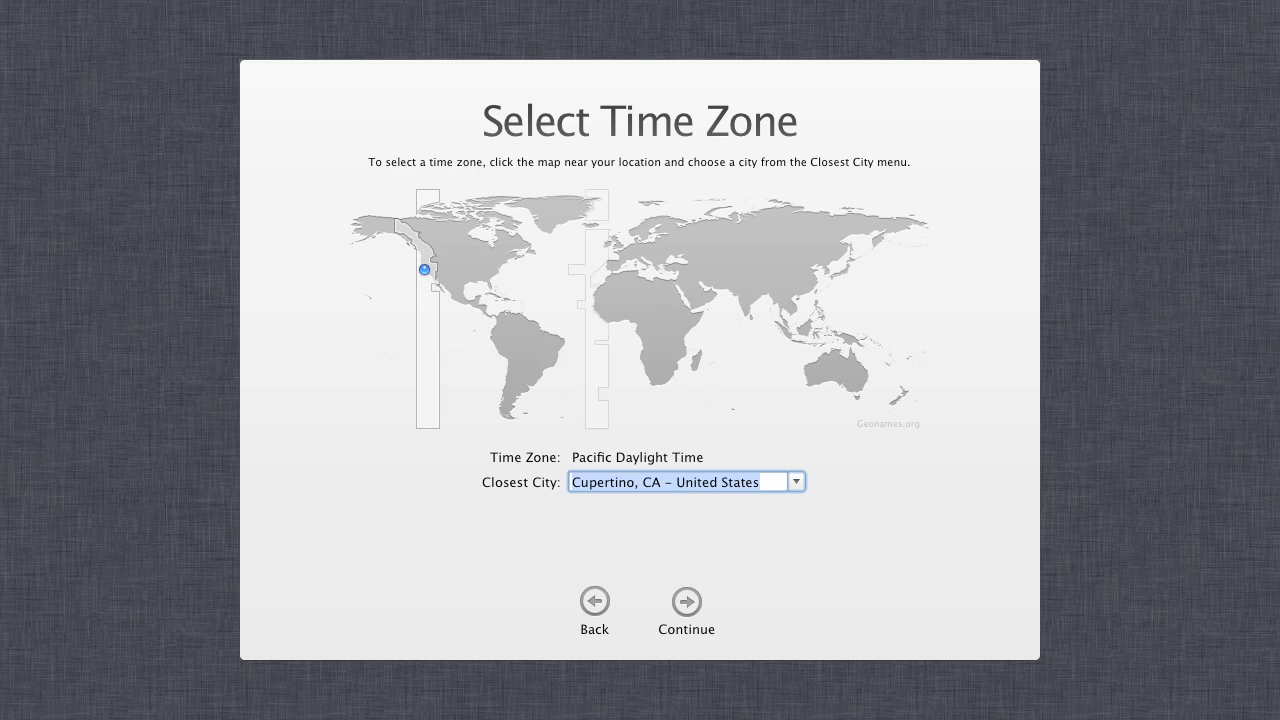
Accept Cupertino, CA as the closest city for the time zone and finish setup to start using Lion
left_click(684, 604)
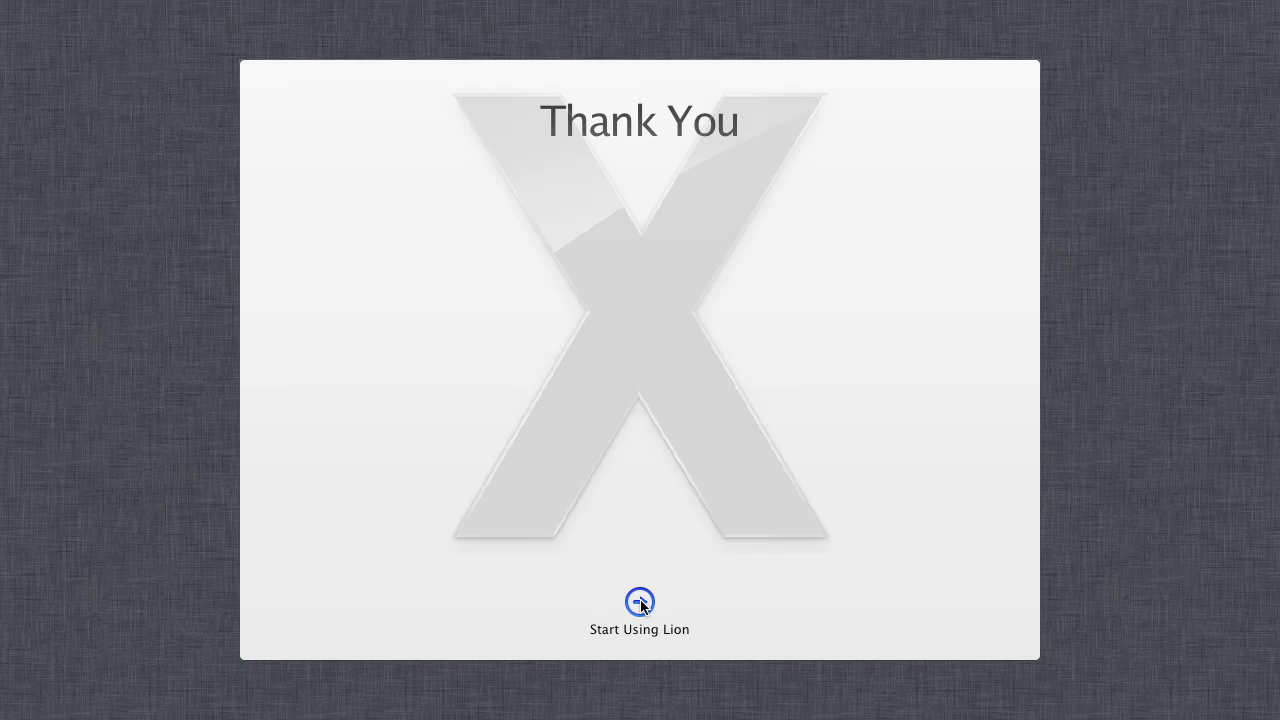
left_click(640, 602)
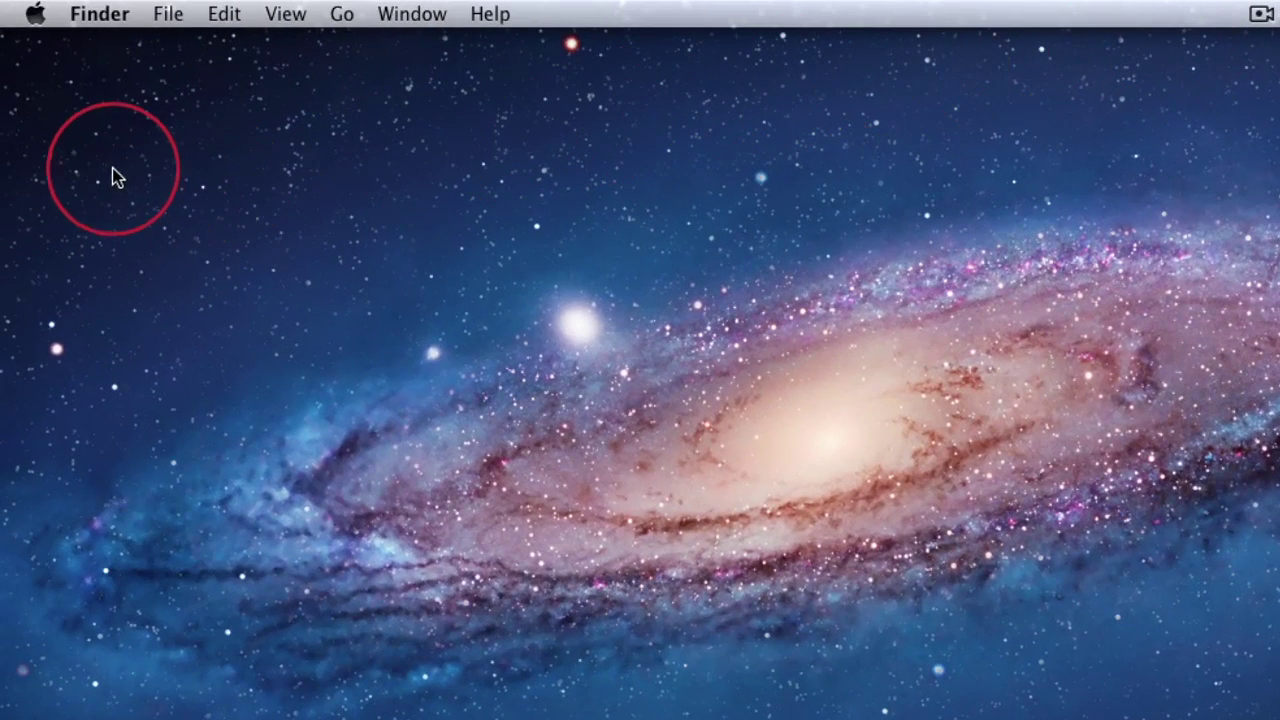
Examine the Finder's menus and how the menu bar changes in the App Store and Address Book, and quit both apps
left_click(38, 18)
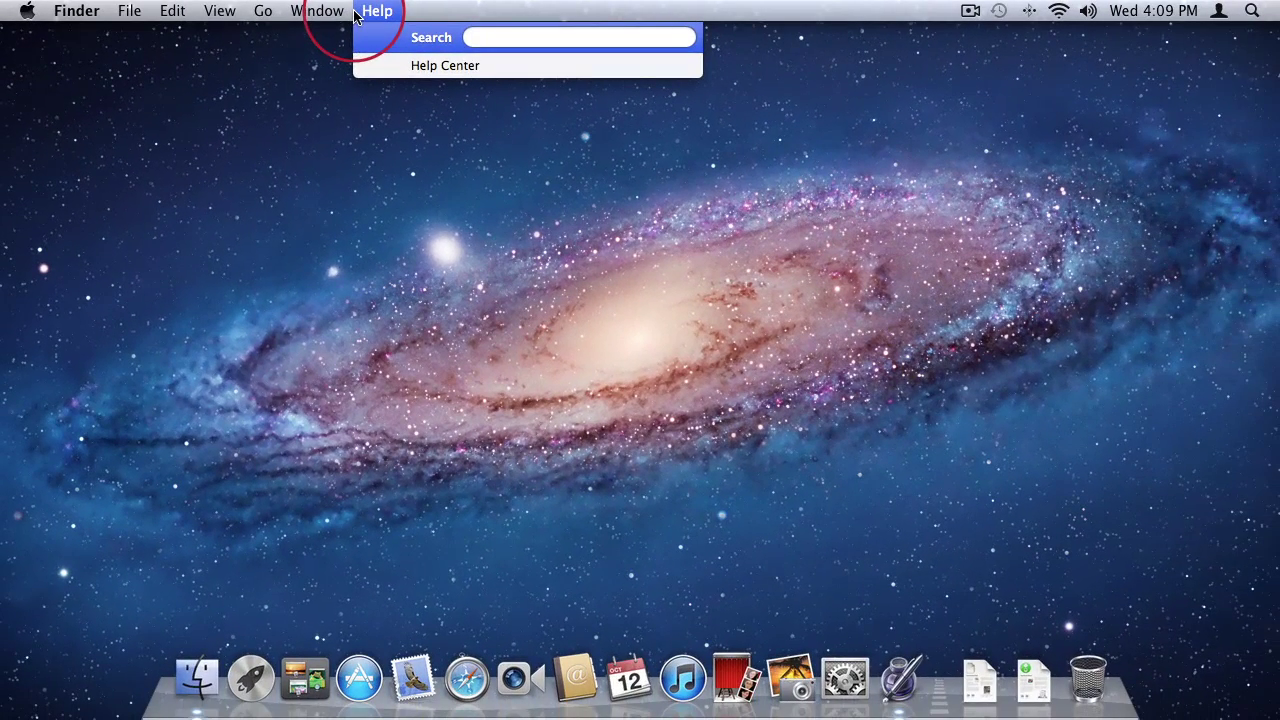
left_click(359, 679)
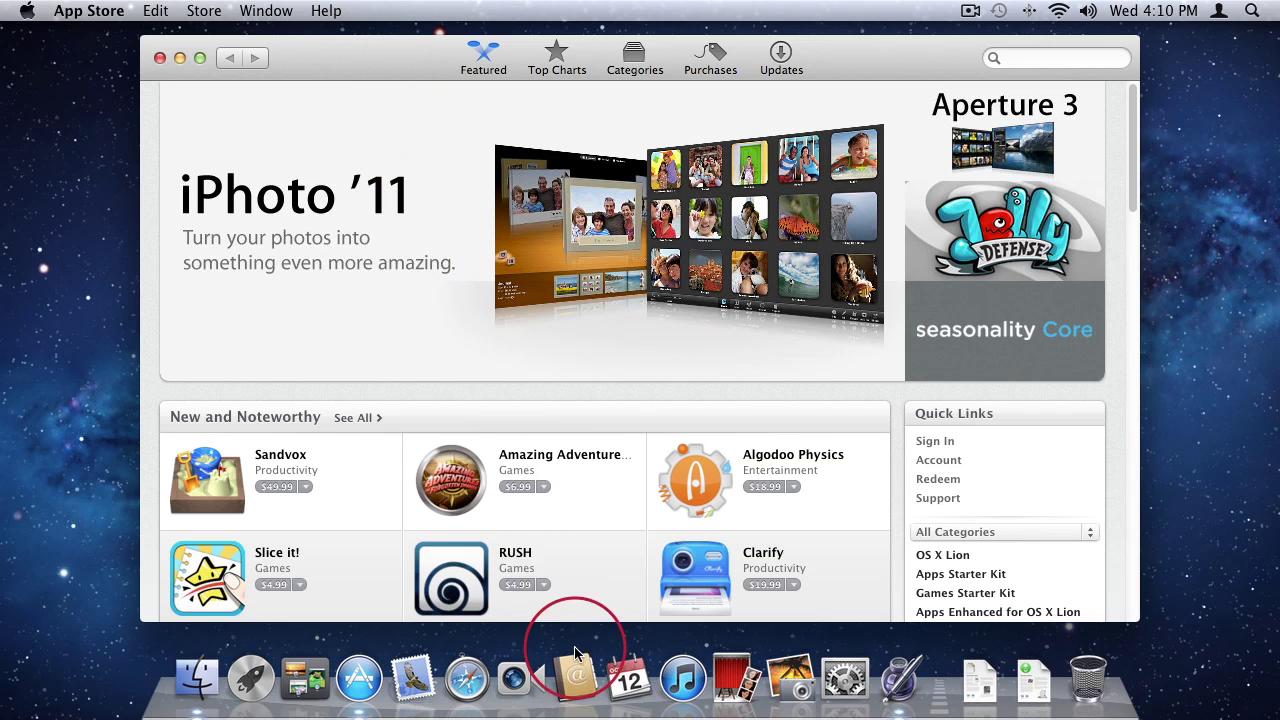
left_click(578, 676)
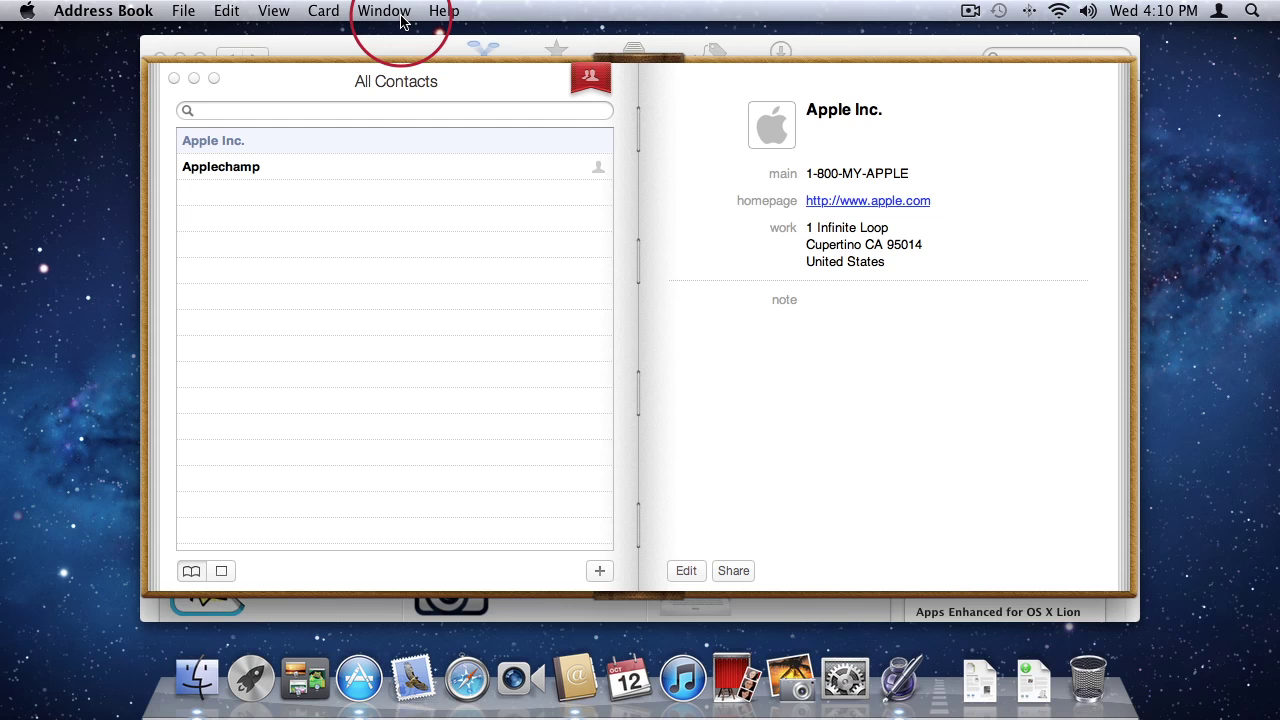
key("super+q")
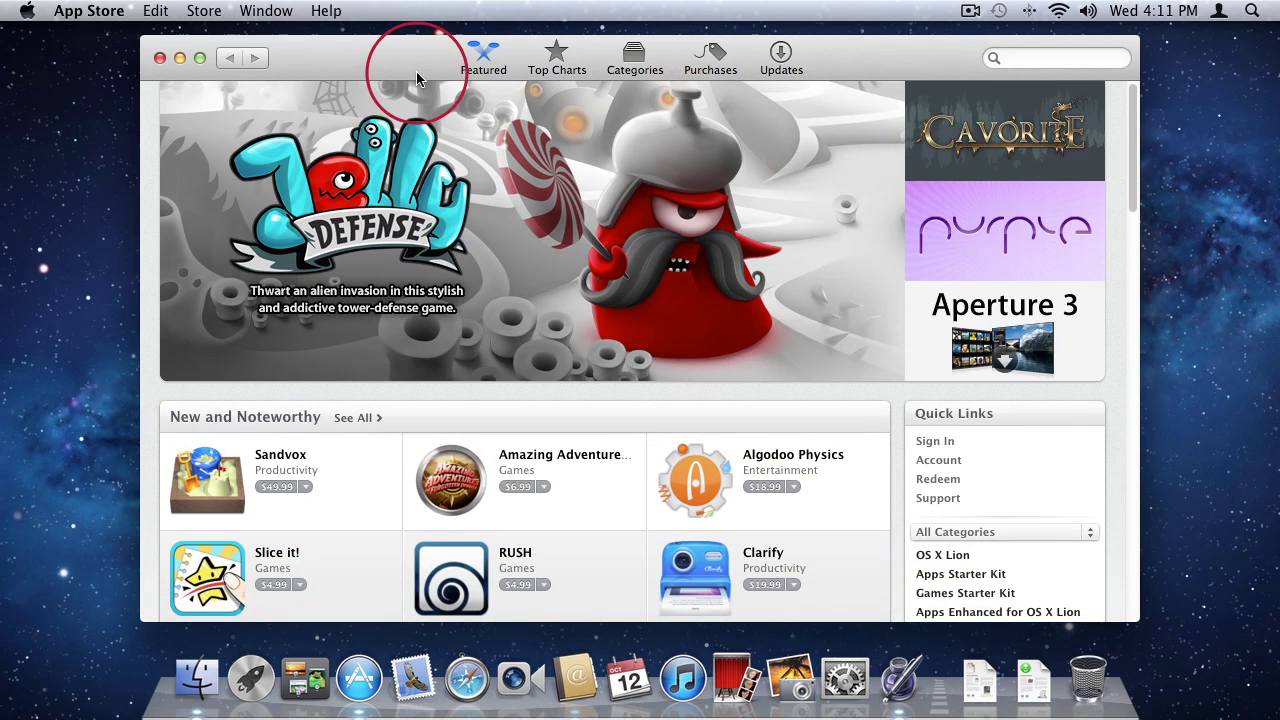
key("super+q")
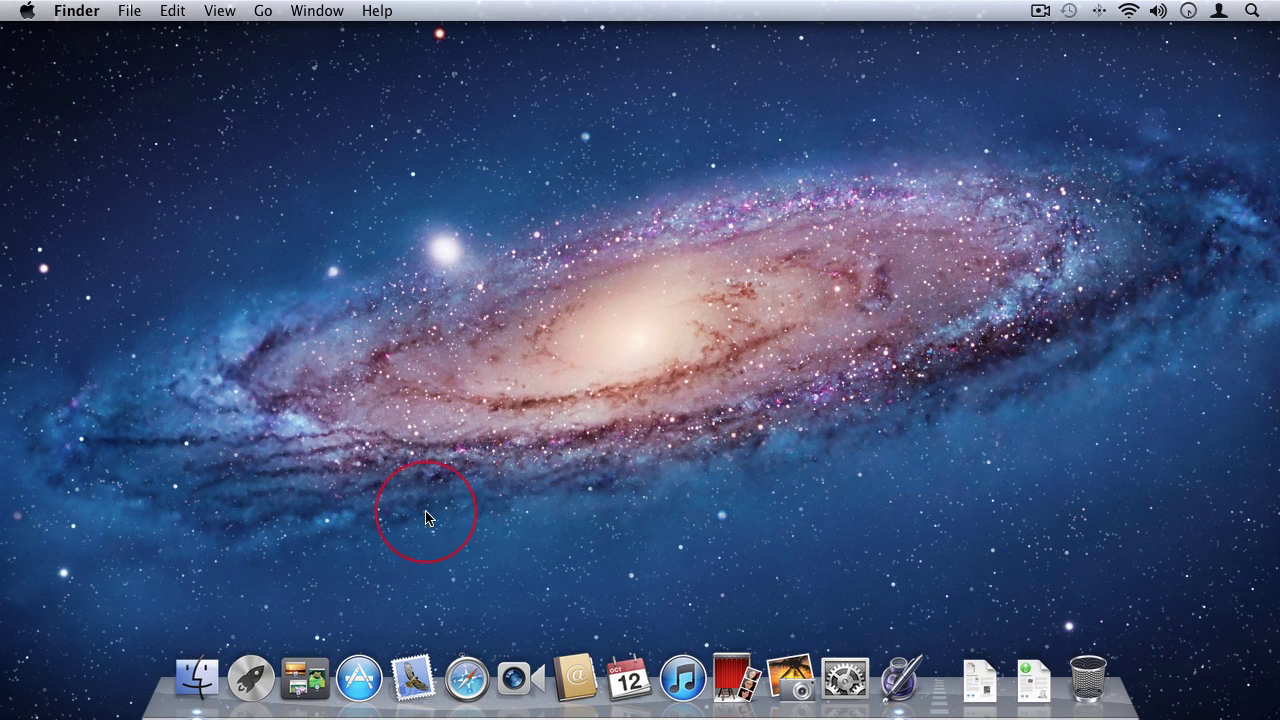
Open a Finder window and look through the Applications, Documents, Movies and Music folders
left_click(198, 675)
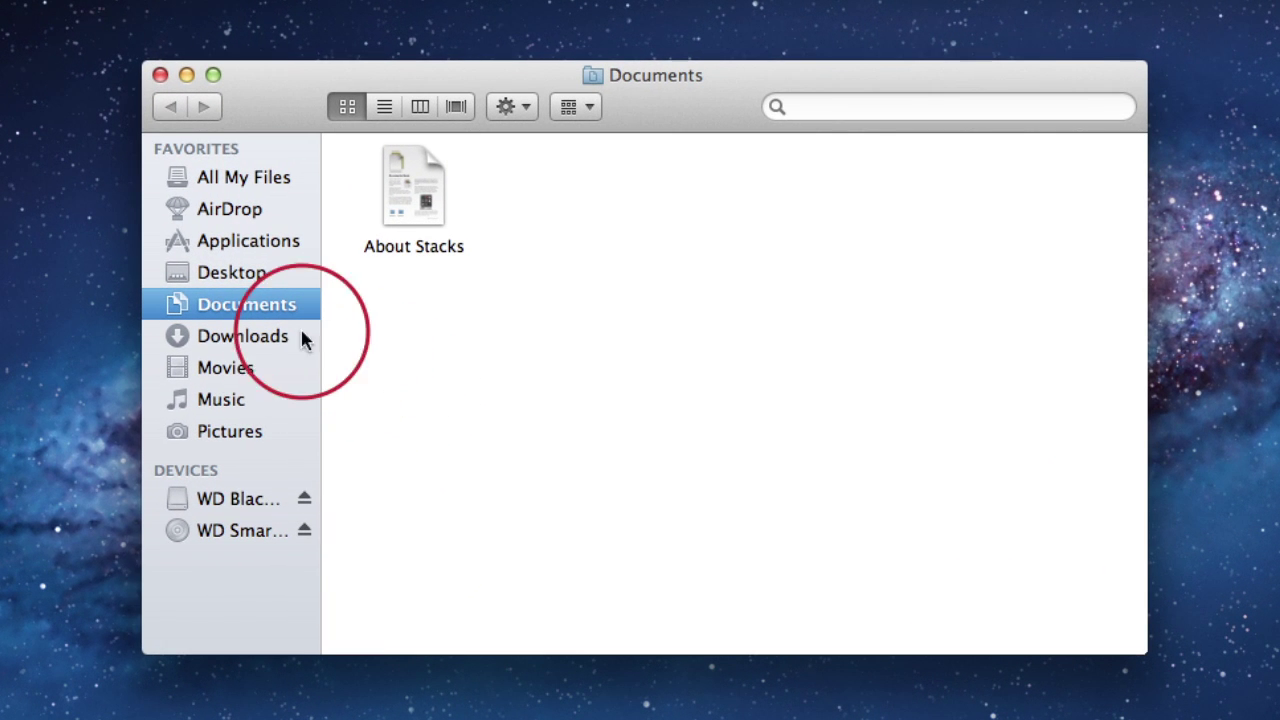
mouse_move(282, 478)
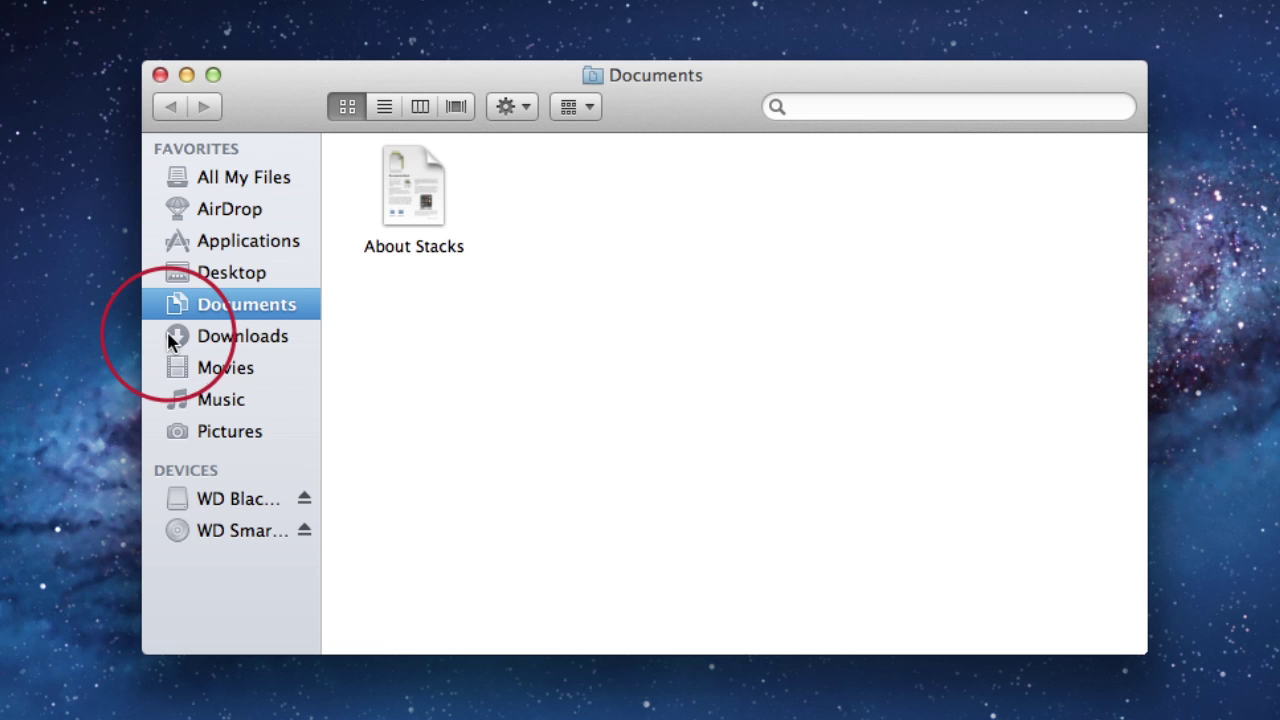
left_click(237, 248)
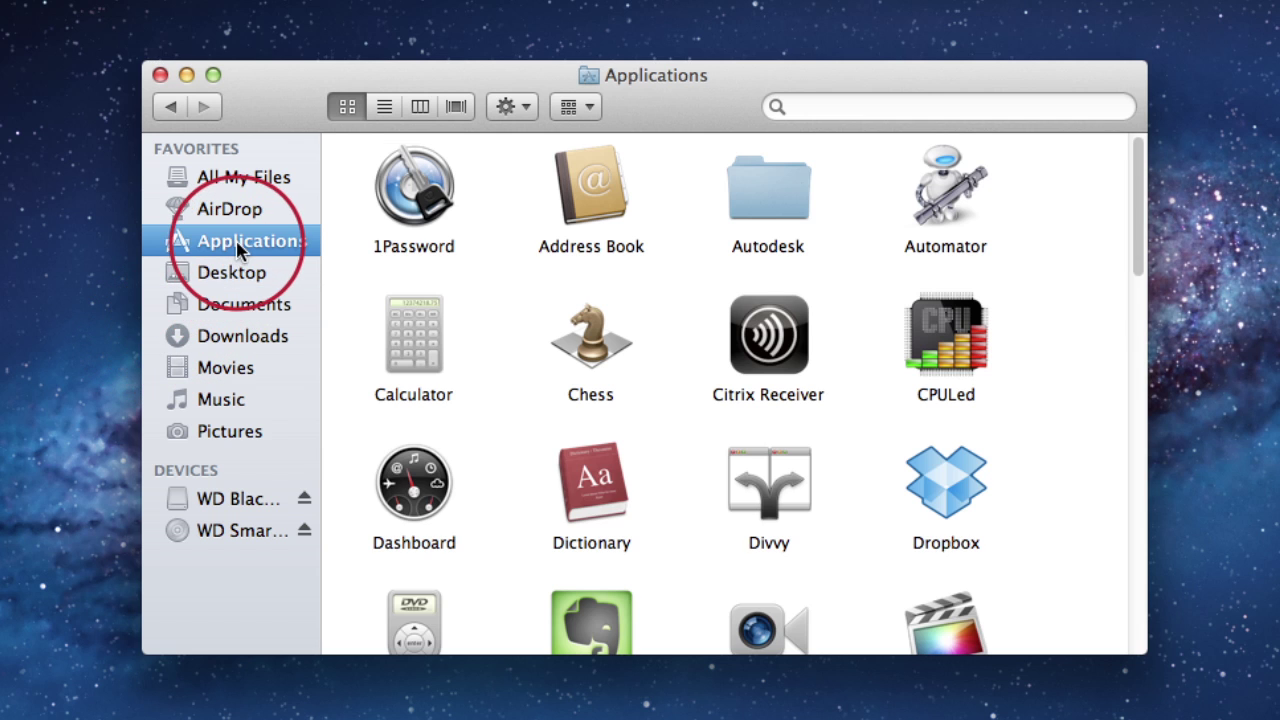
left_click(245, 303)
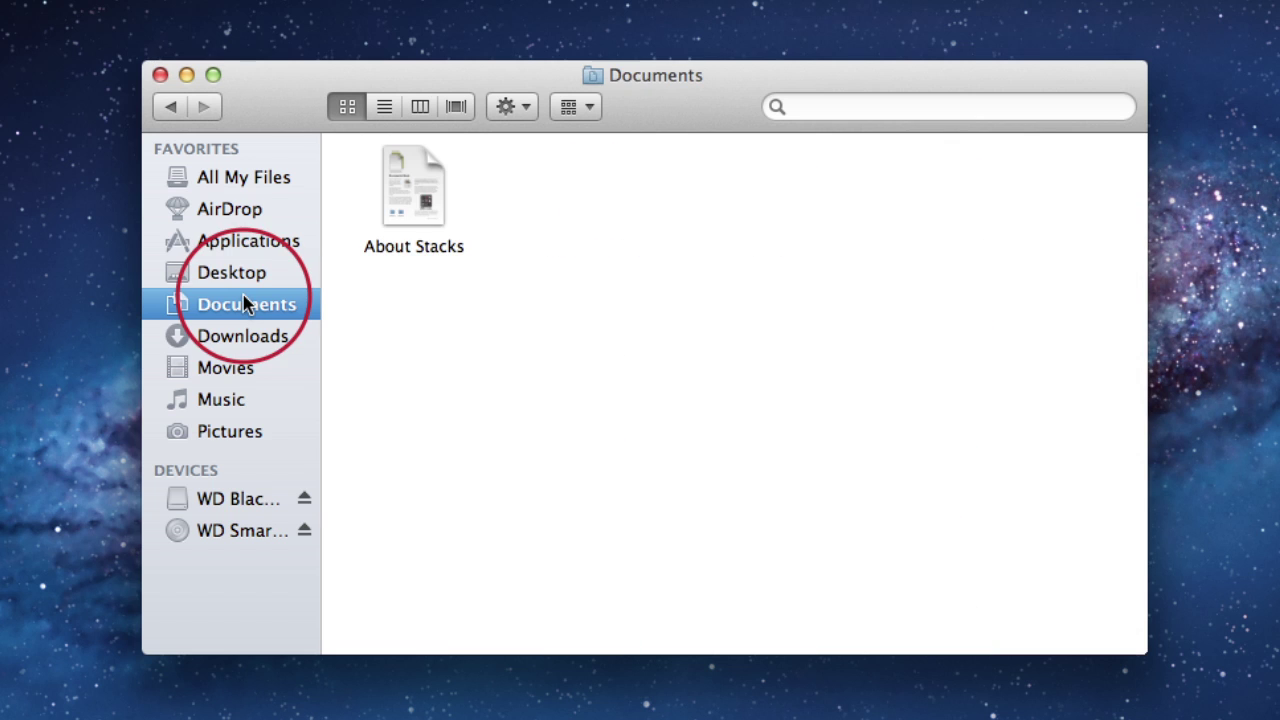
left_click(232, 367)
left_click(229, 401)
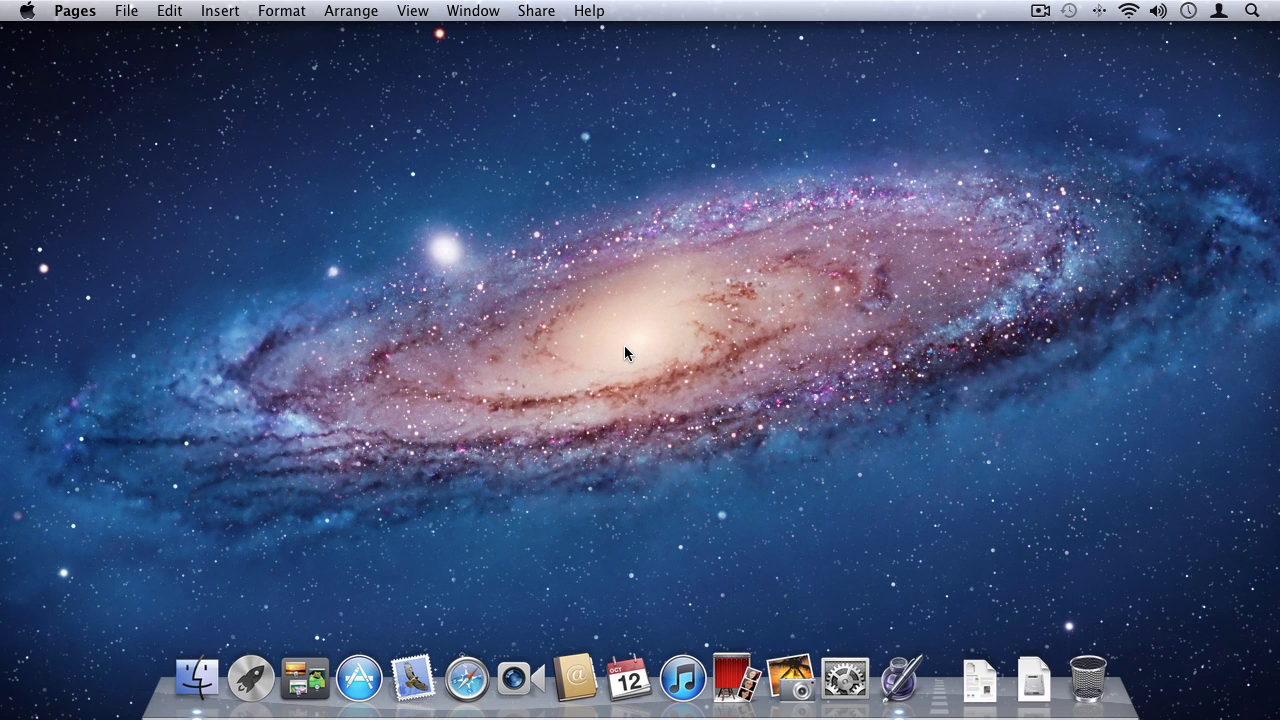
Open the Skype_5.3.59.1093.dmg disk image from the Downloads folder in the Finder
left_click(185, 682)
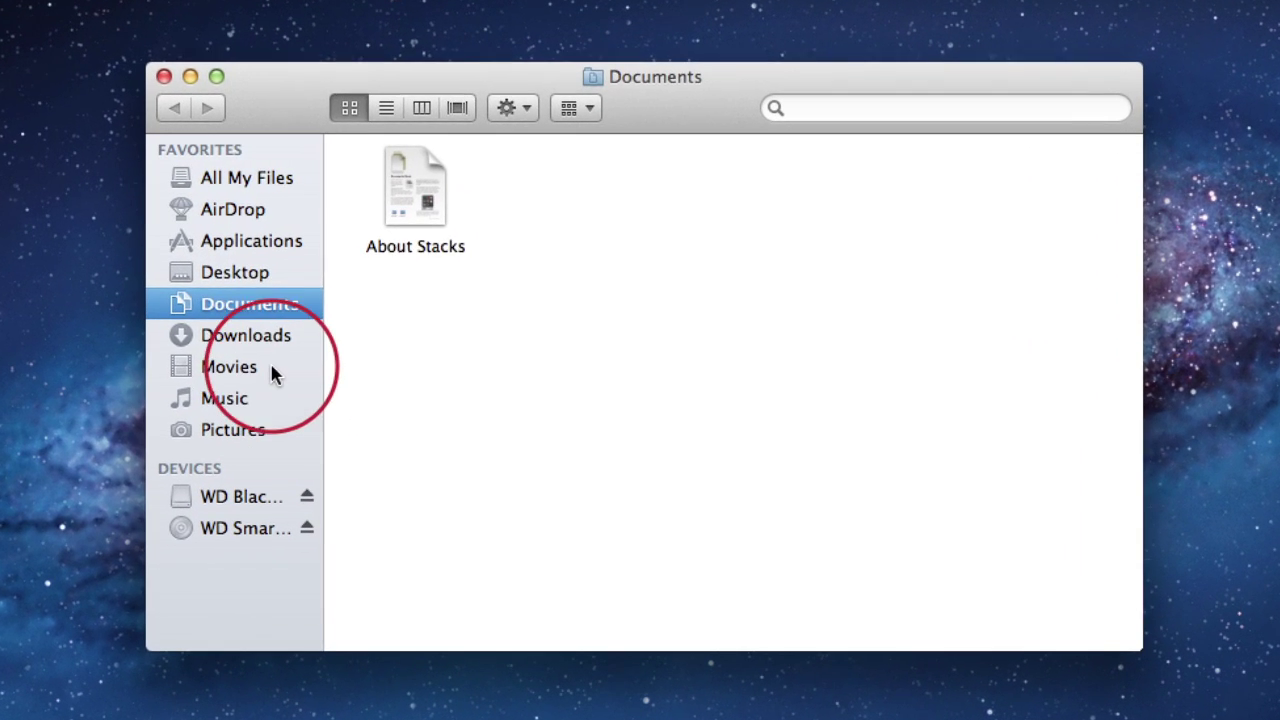
left_click(292, 325)
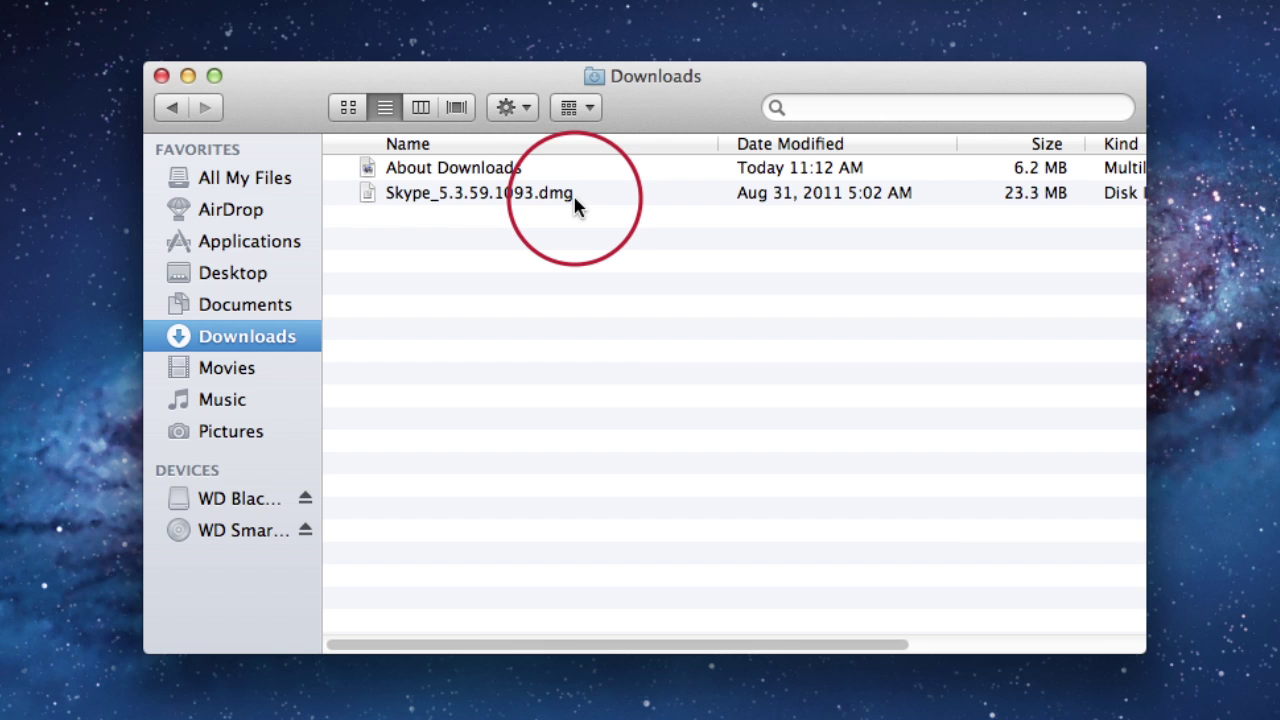
double_click(521, 200)
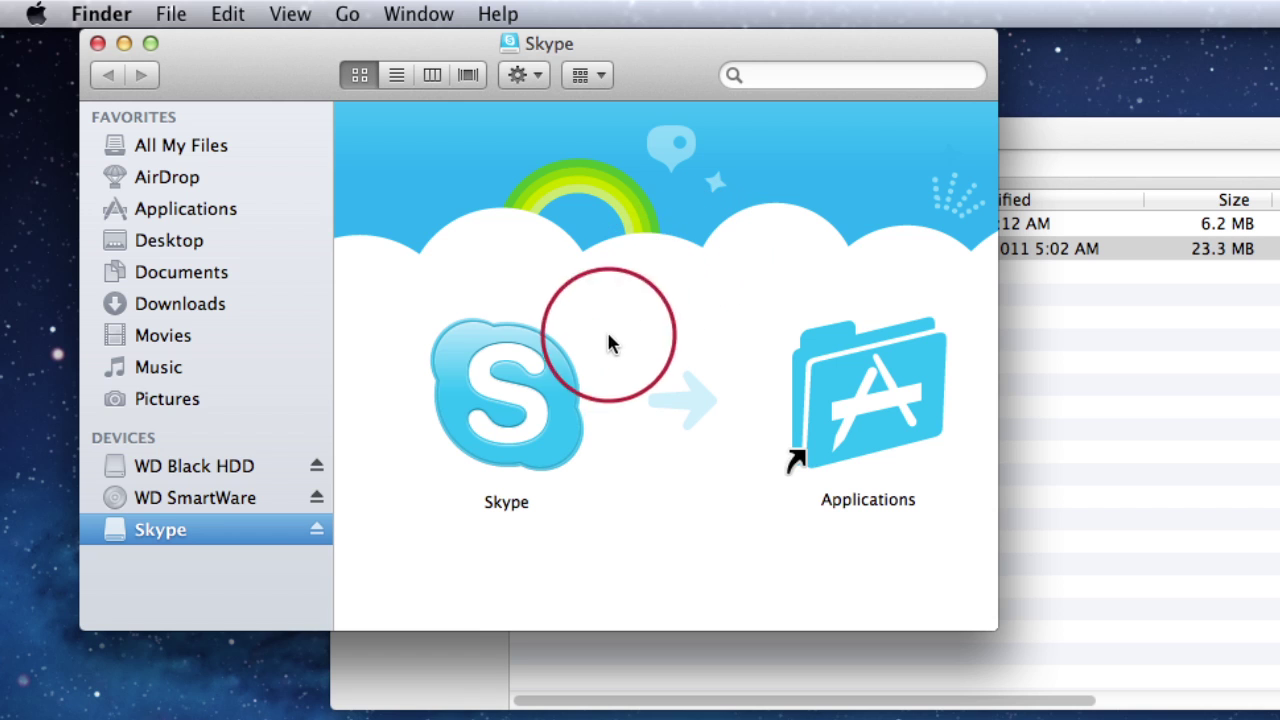
Install Skype by copying it from the disk image to the Applications folder, and eject the Skype disk image
left_click(570, 380)
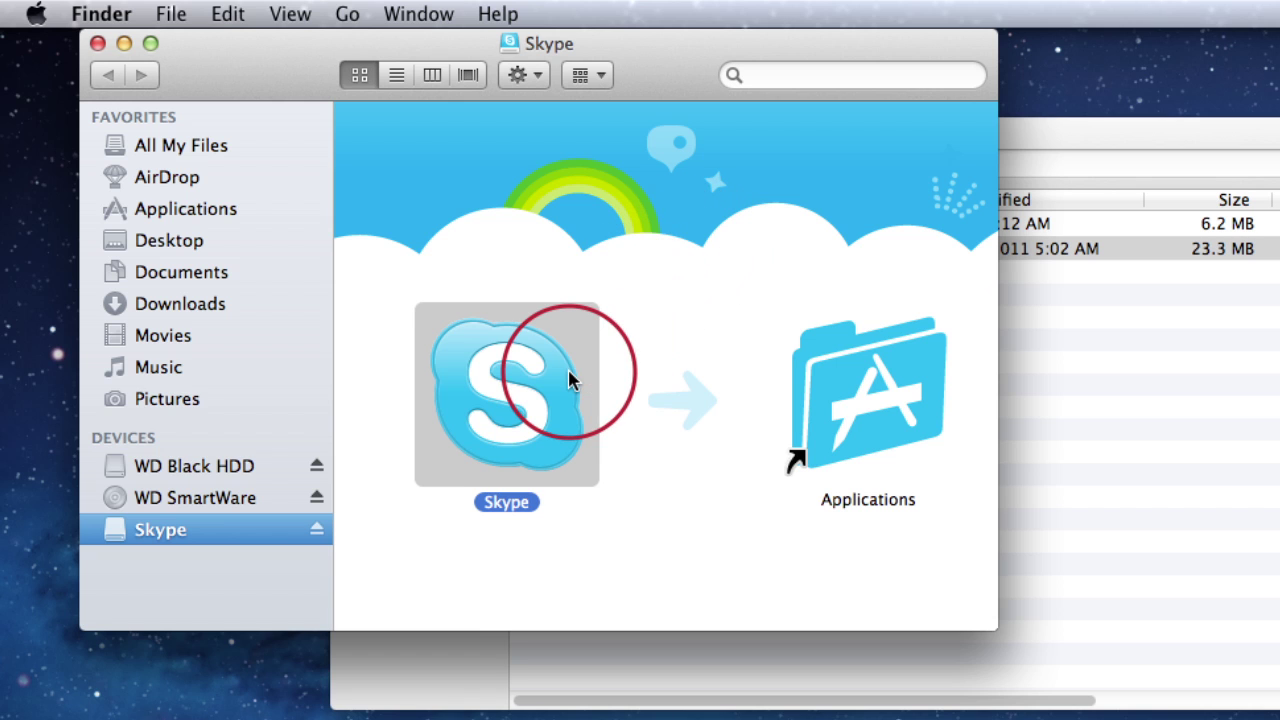
left_click(832, 400)
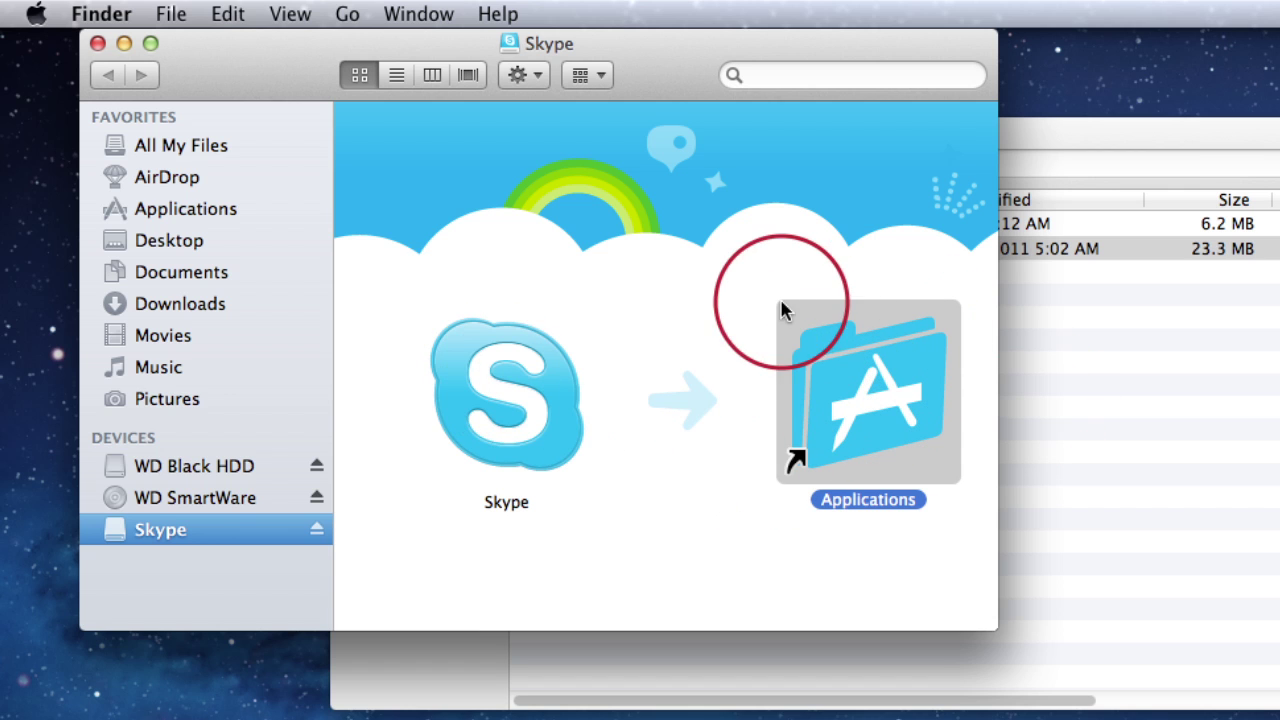
mouse_move(556, 397)
left_mouse_down()
mouse_move(446, 320)
mouse_move(314, 271)
mouse_move(219, 216)
mouse_move(374, 297)
mouse_move(565, 432)
mouse_move(560, 420)
left_mouse_up()
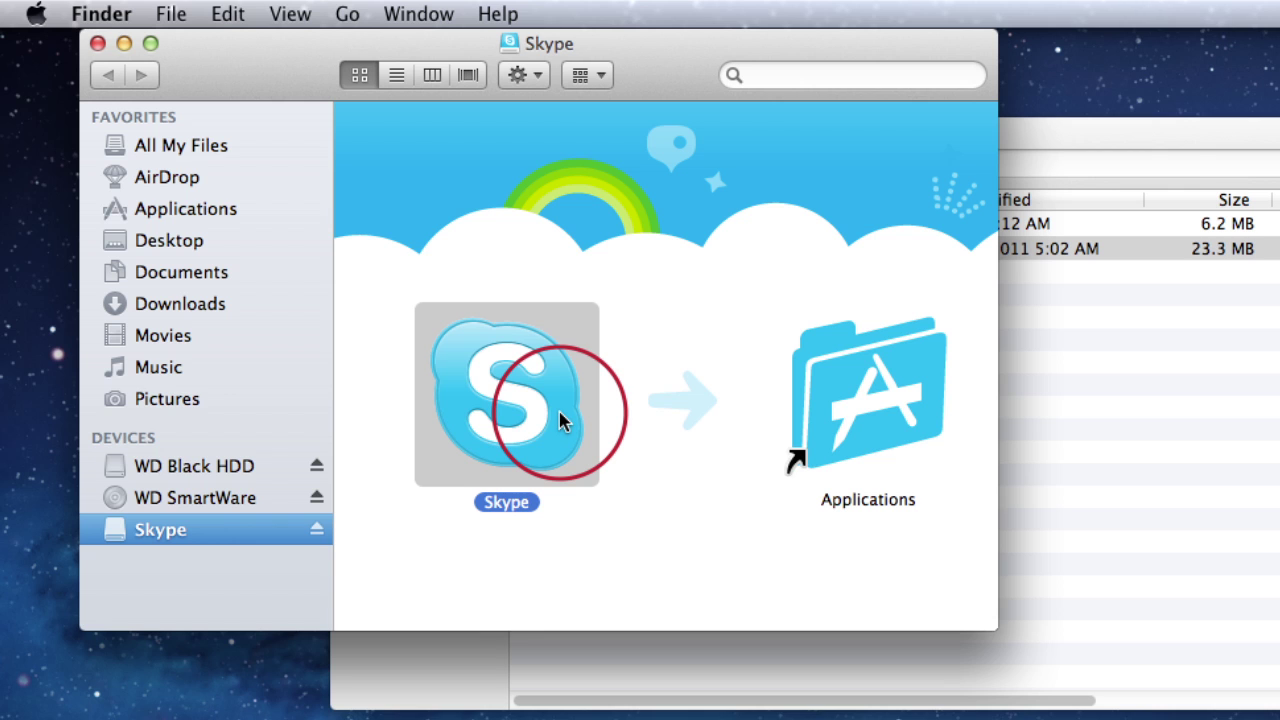
left_click_drag(560, 420, 229, 220)
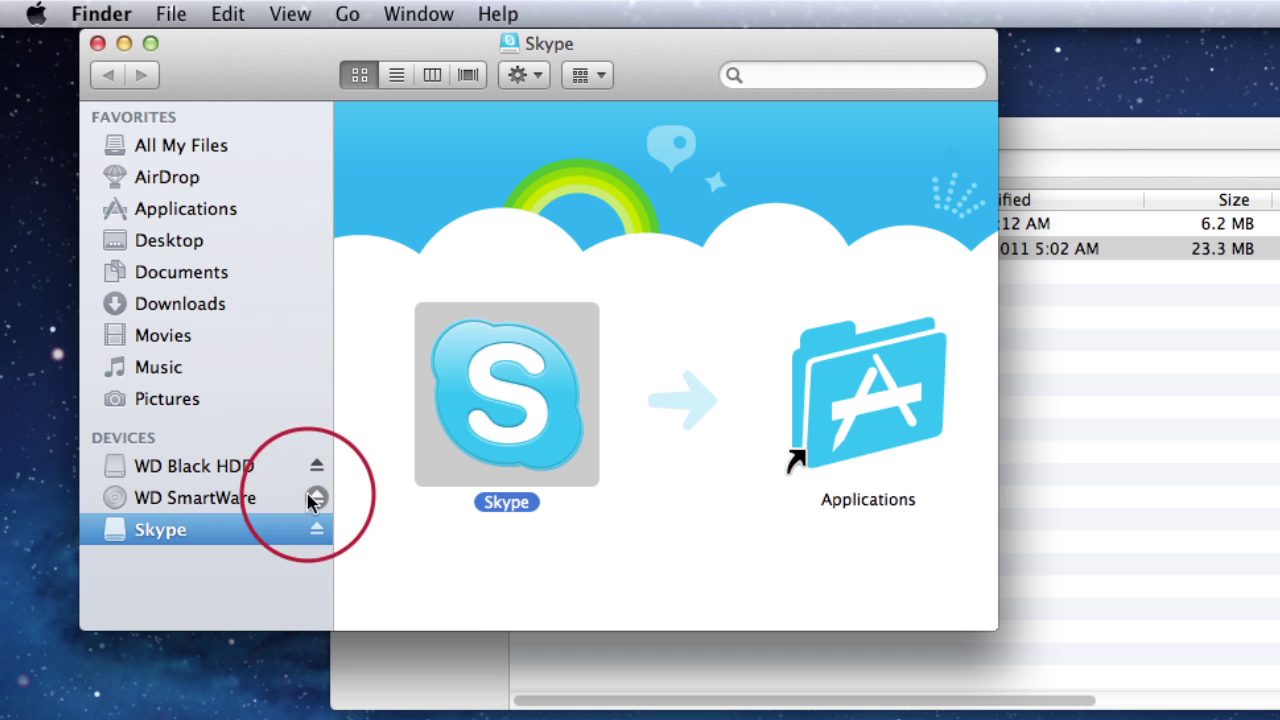
left_click(316, 528)
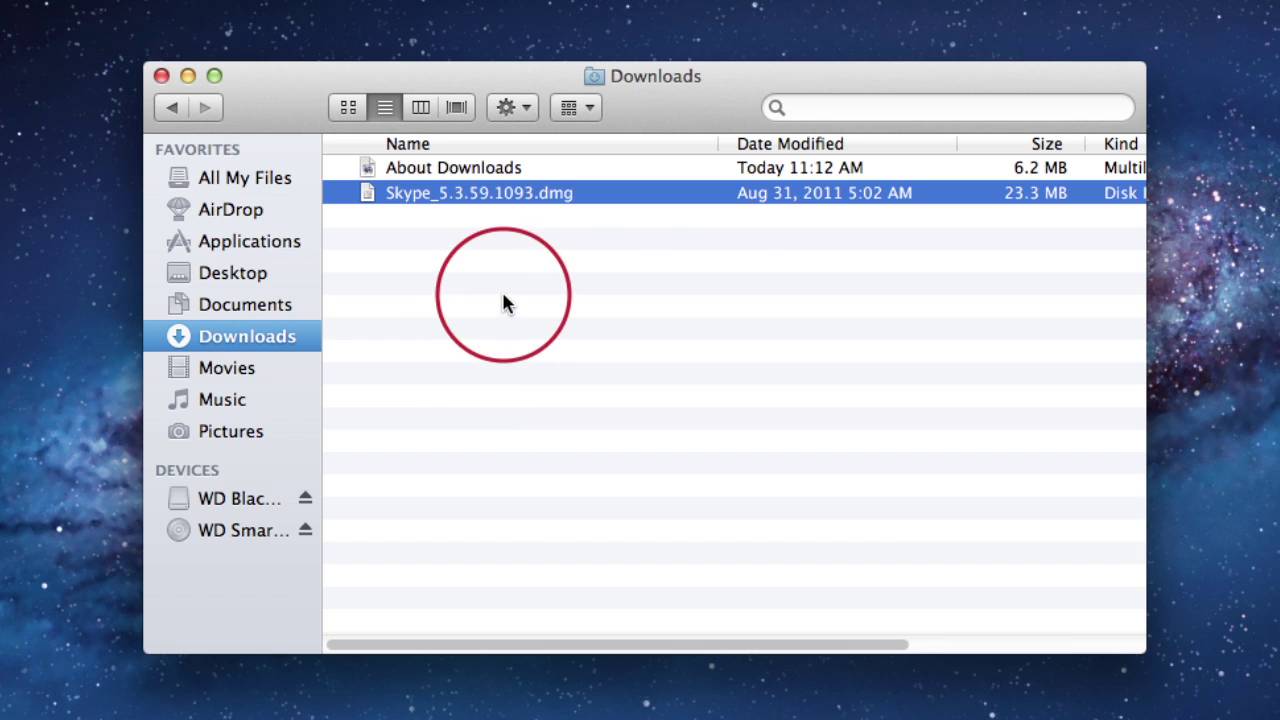
Launch Skype from the Applications folder, allow the downloaded app to open, and quit it
left_click(283, 243)
double_click(641, 300)
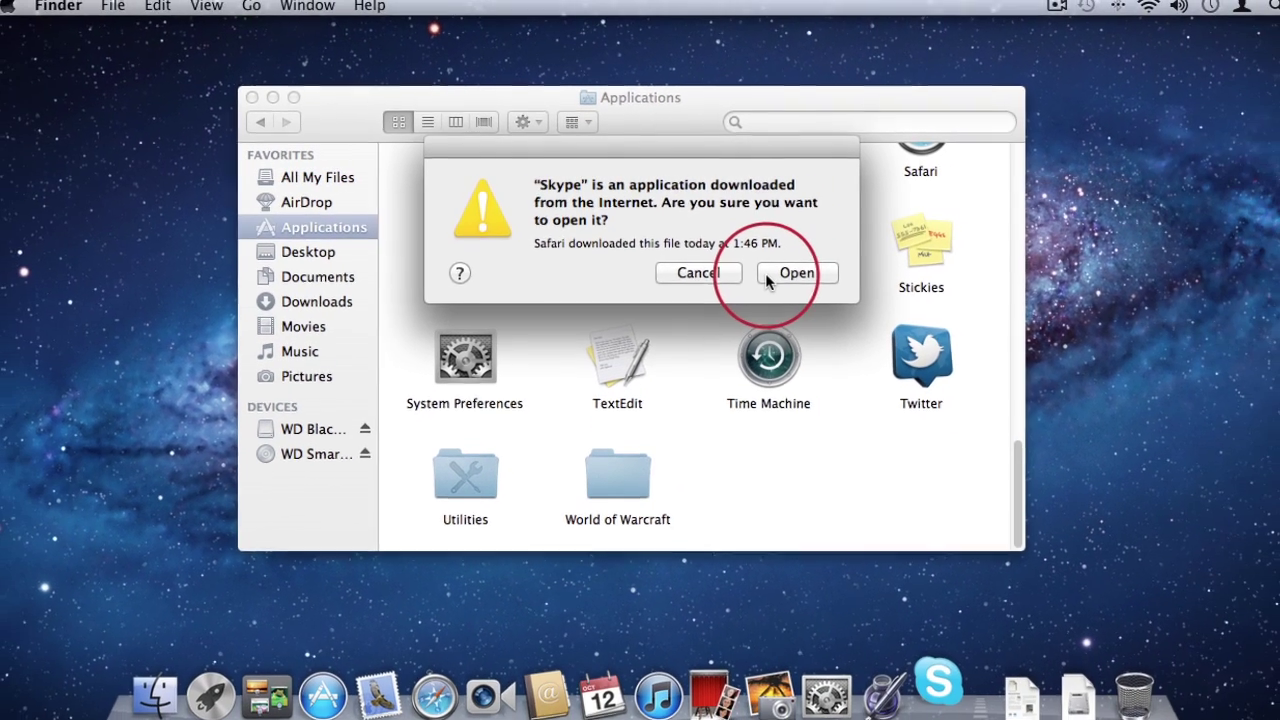
left_click(818, 299)
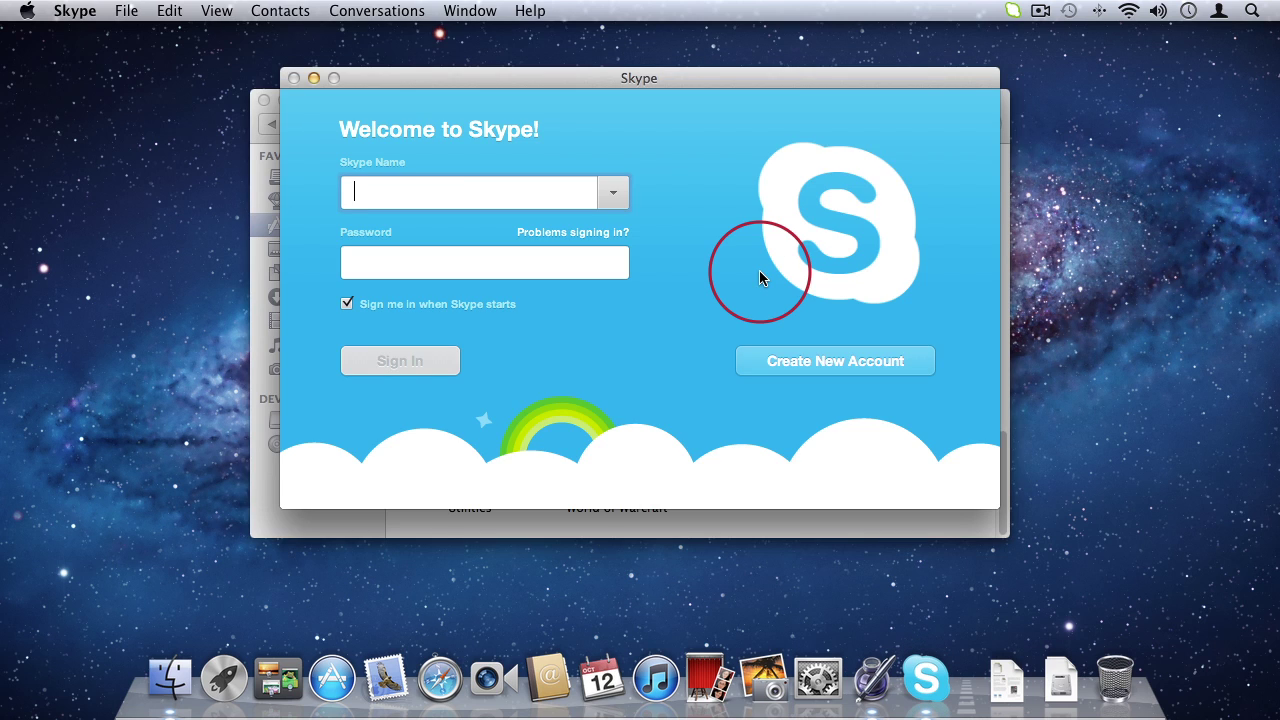
key("super+q")
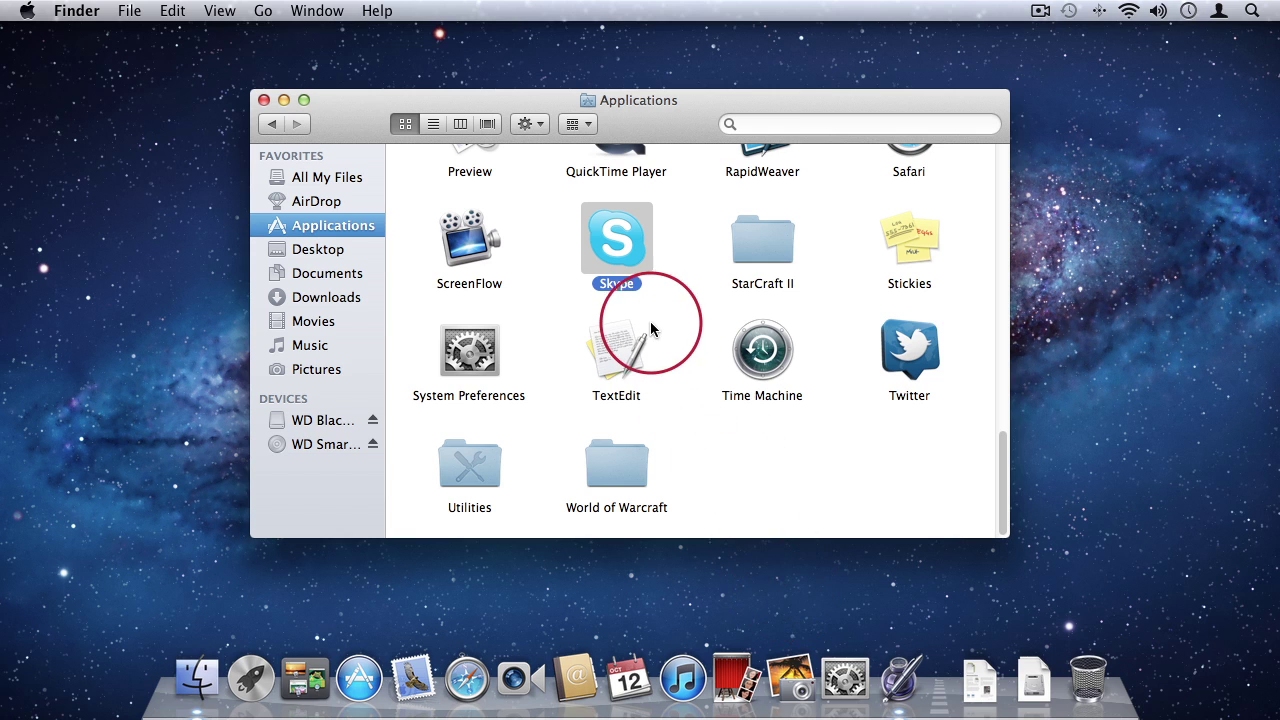
Add Skype from the Applications folder to the Dock, and try launching it from there before quitting it
left_click_drag(622, 240, 922, 680)
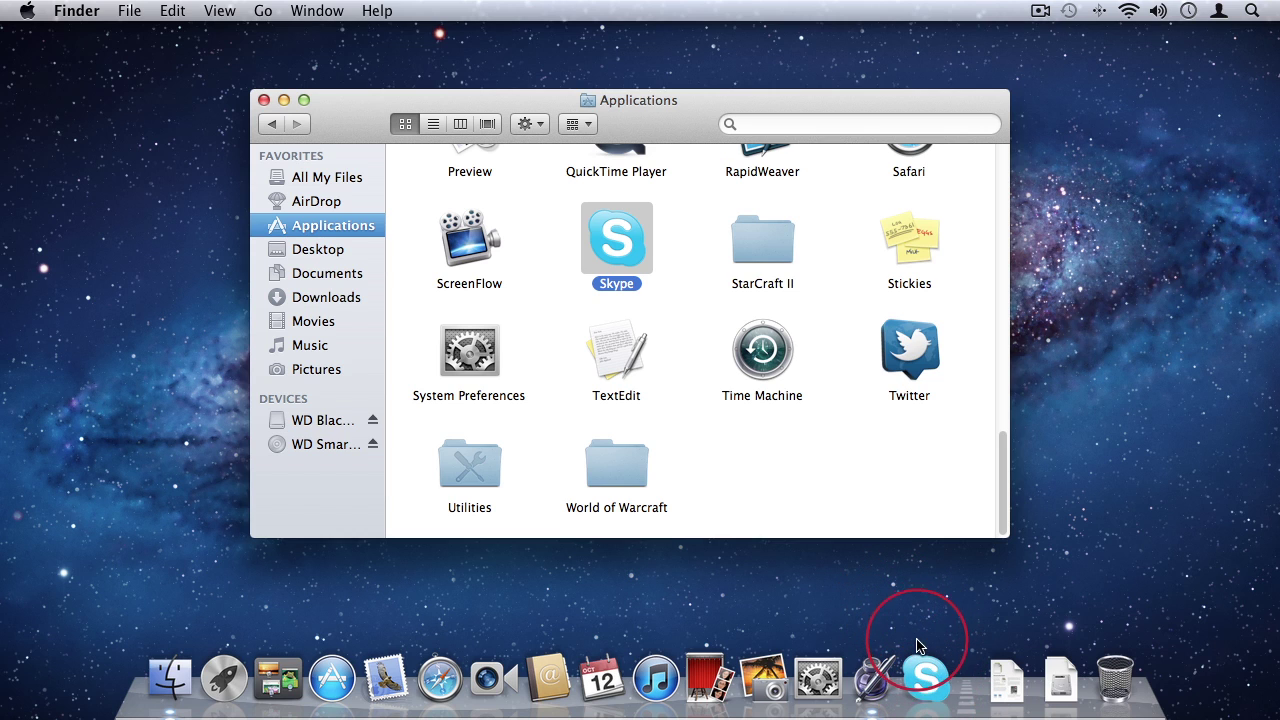
left_click(925, 668)
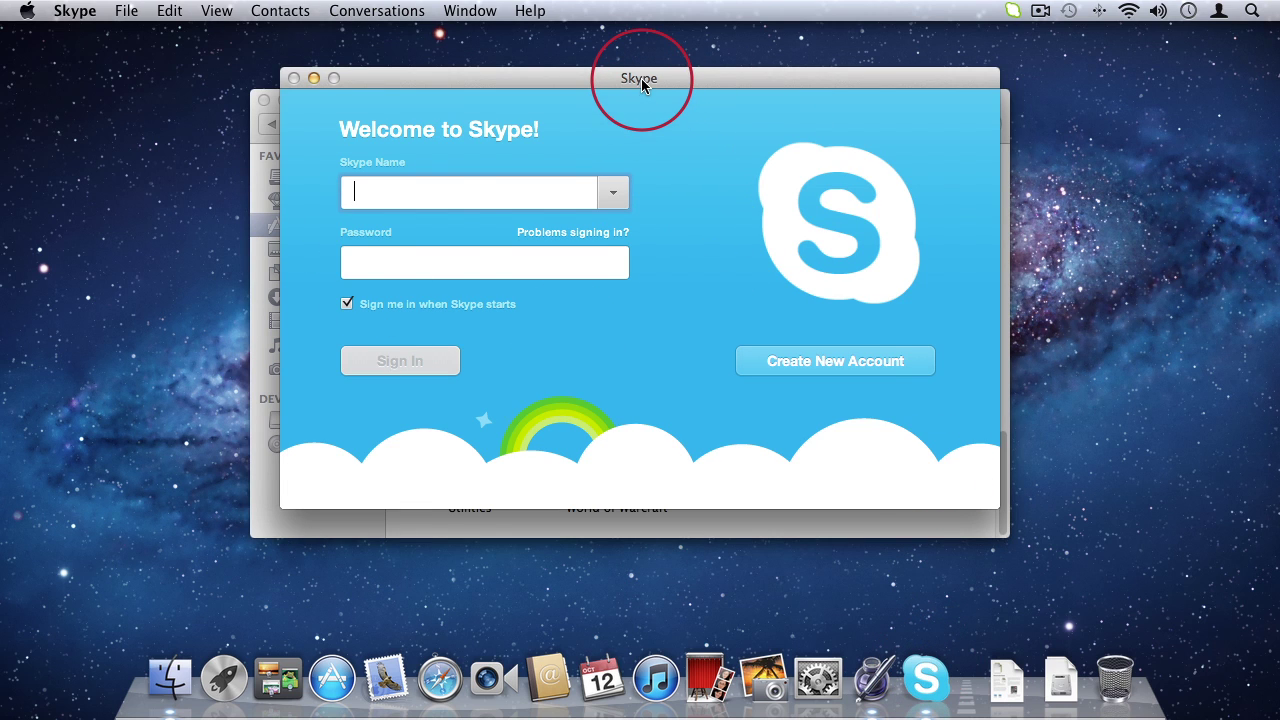
key("super+q")
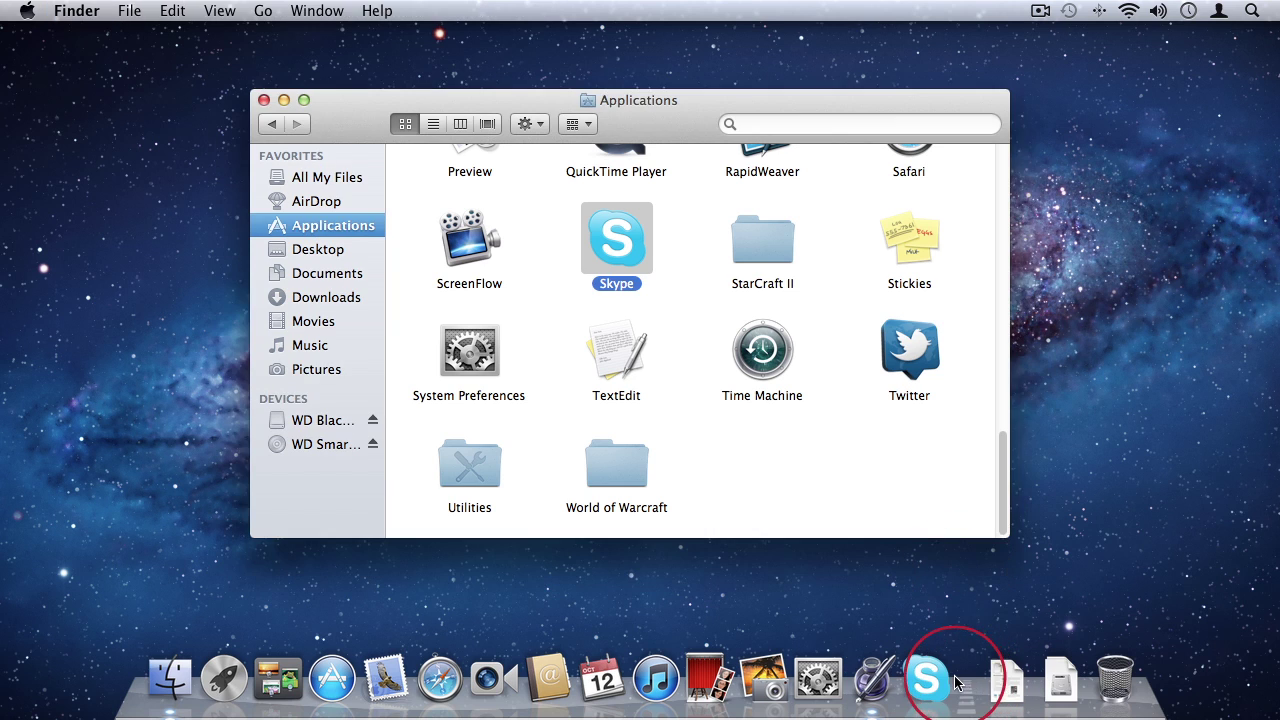
Remove the Skype icon from the Dock
left_click_drag(937, 685, 1111, 418)
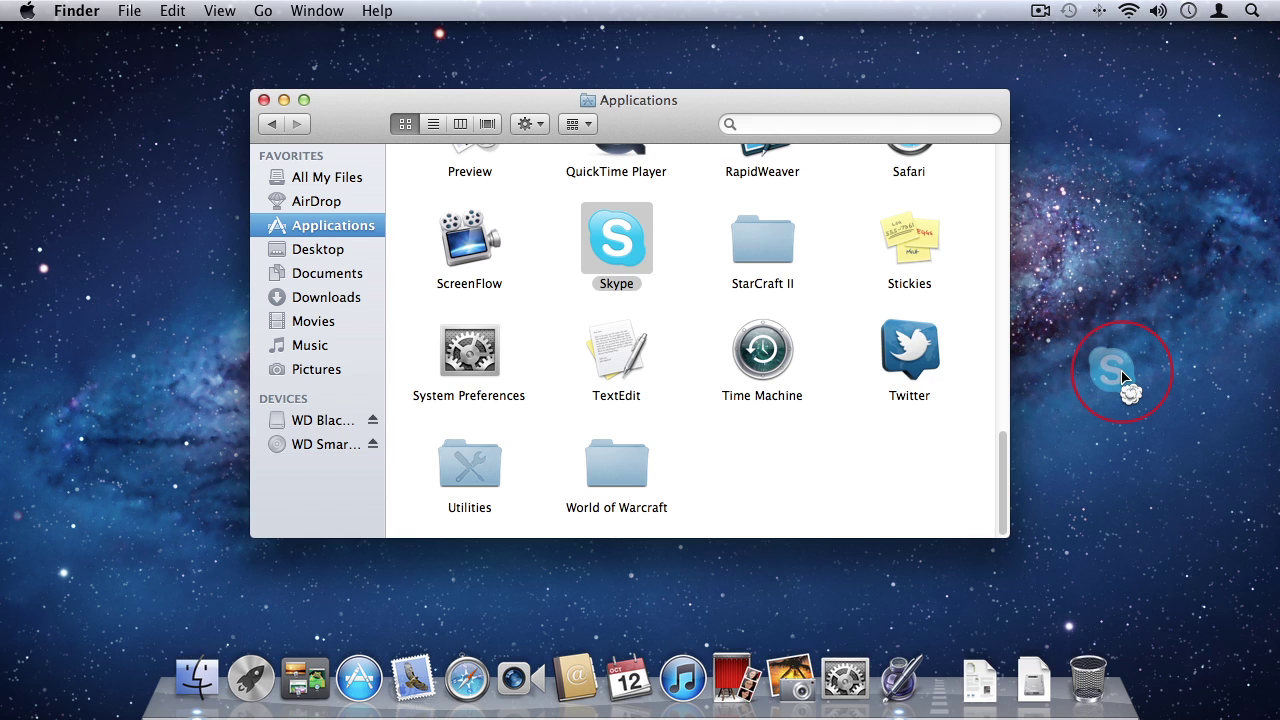
left_click_drag(1122, 376, 1122, 376)
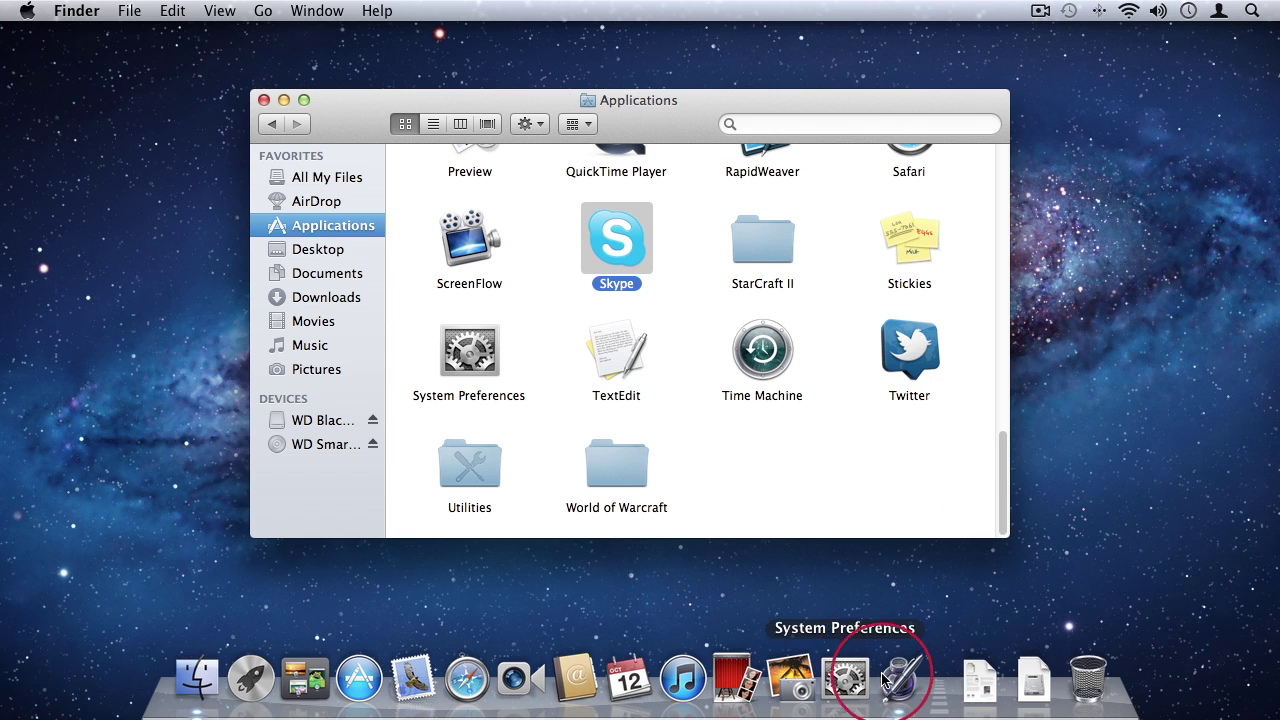
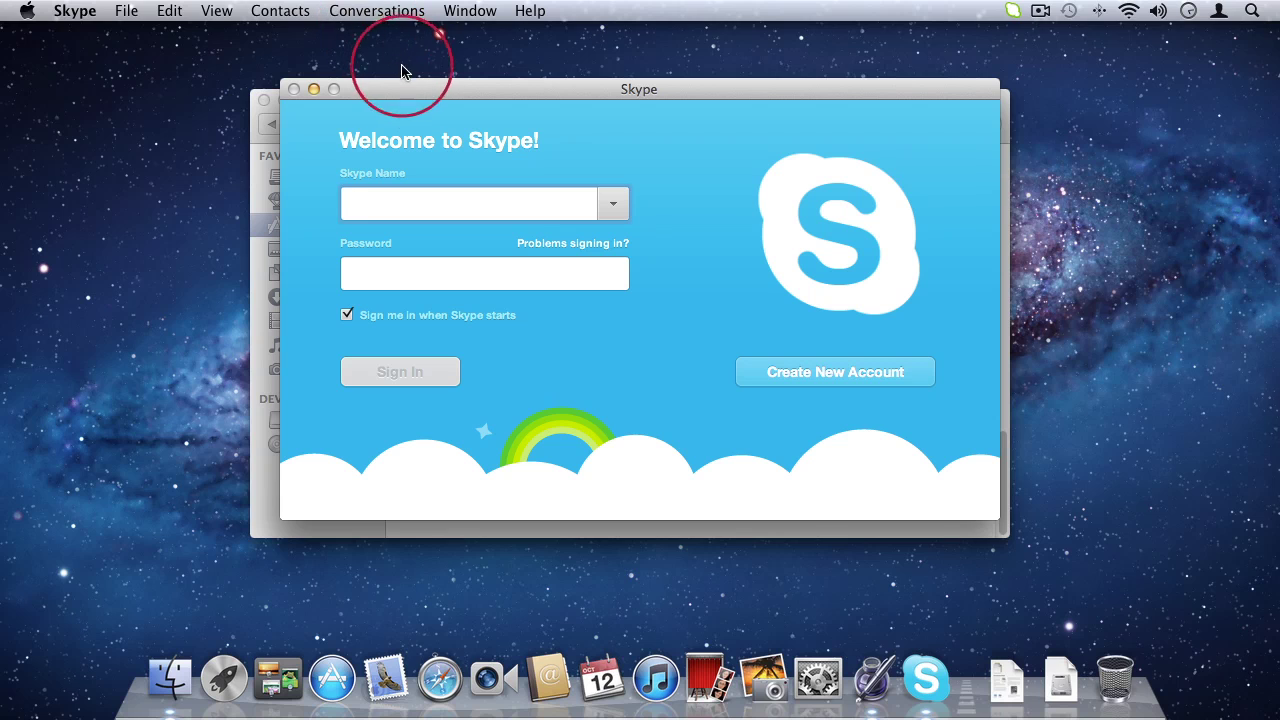
Move the Skype window slightly down and quit Skype
left_click_drag(412, 93, 391, 118)
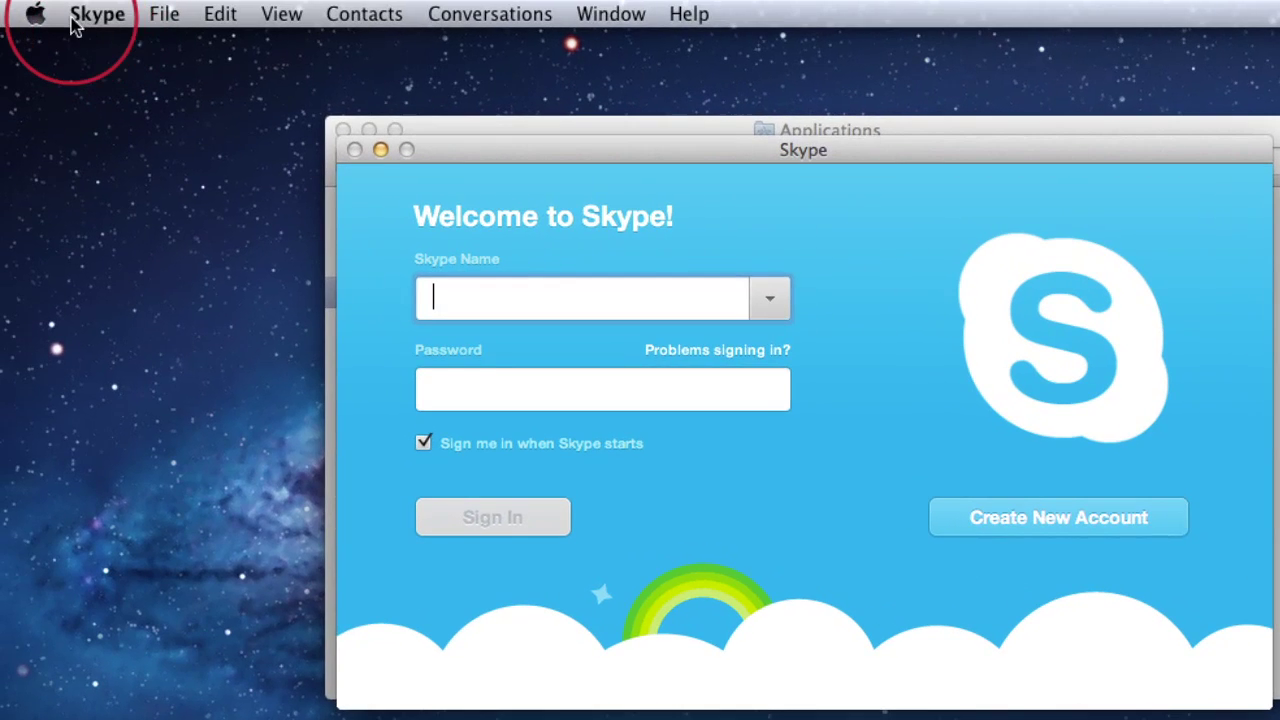
left_click(100, 16)
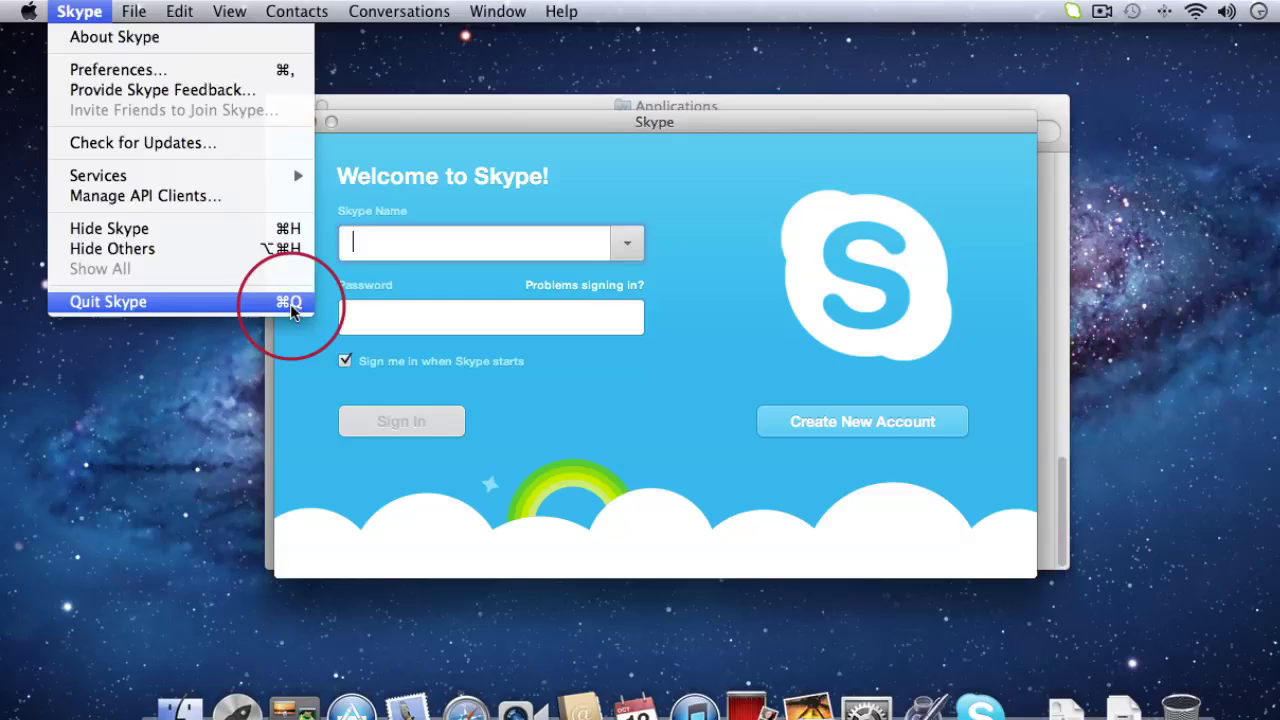
left_click(358, 372)
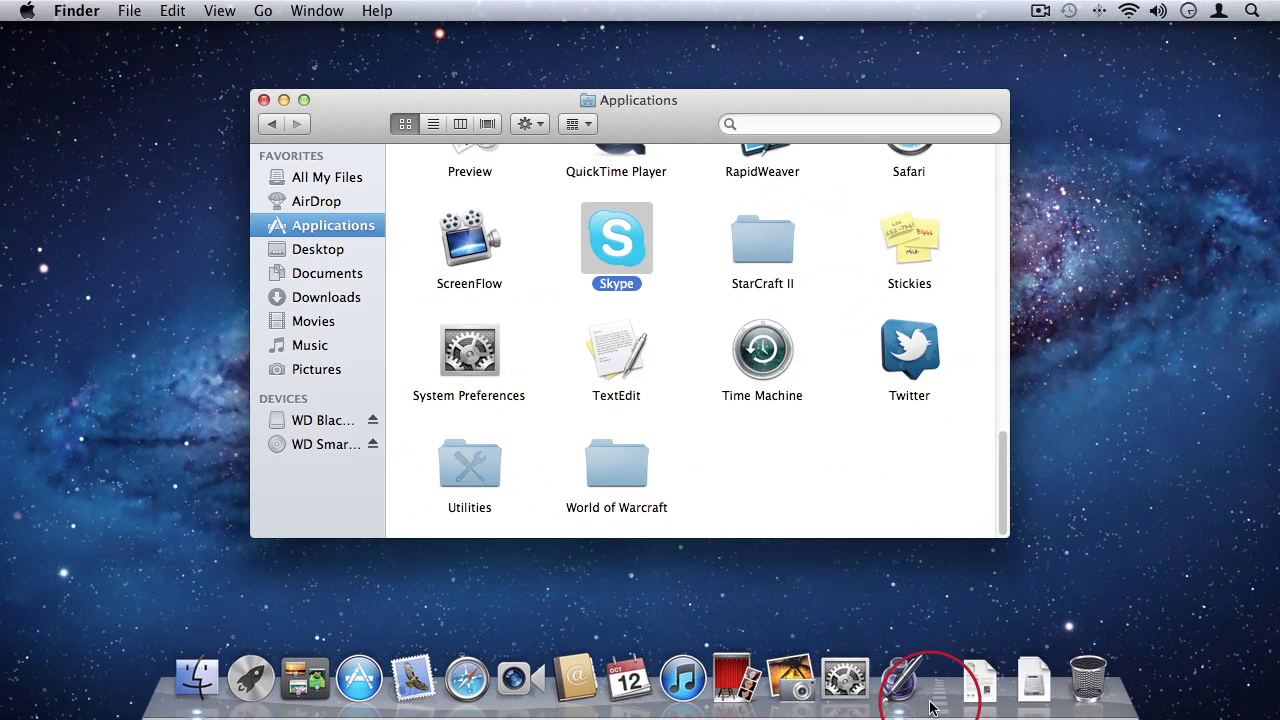
Place Skype back in the Dock beside Pages, launch it from the Dock and quit it
left_click_drag(614, 248, 910, 674)
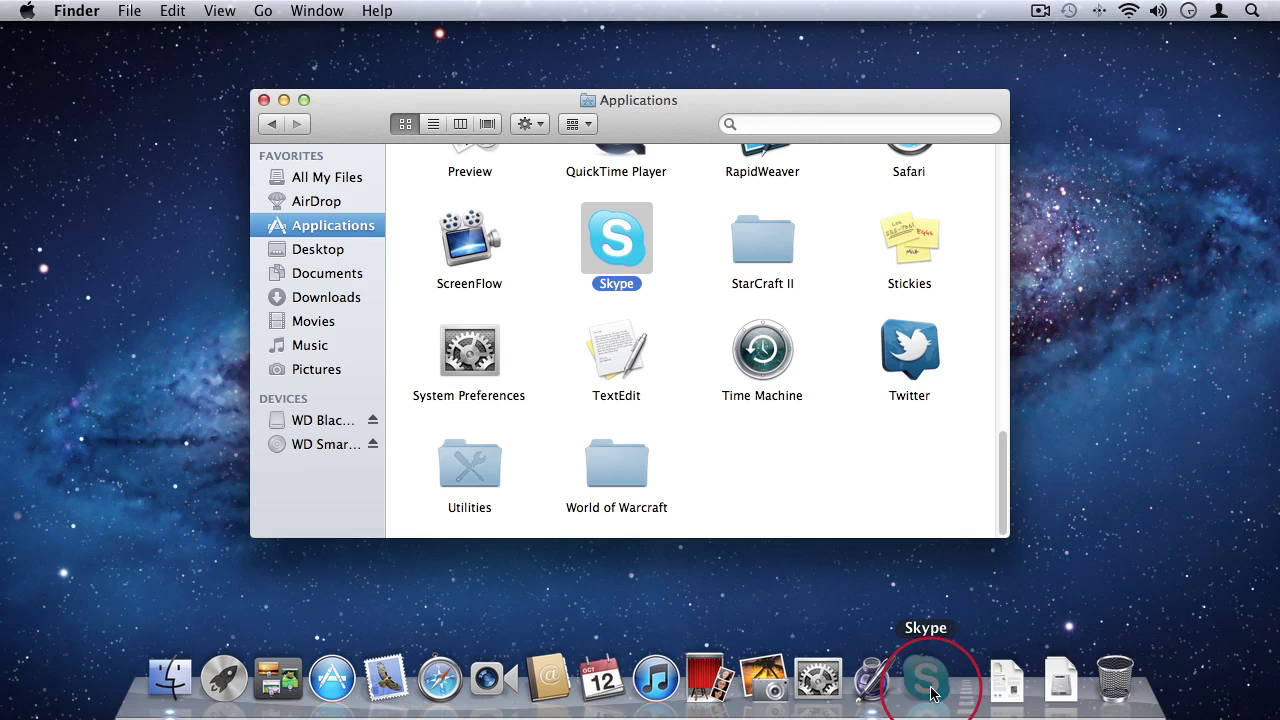
left_click(928, 678)
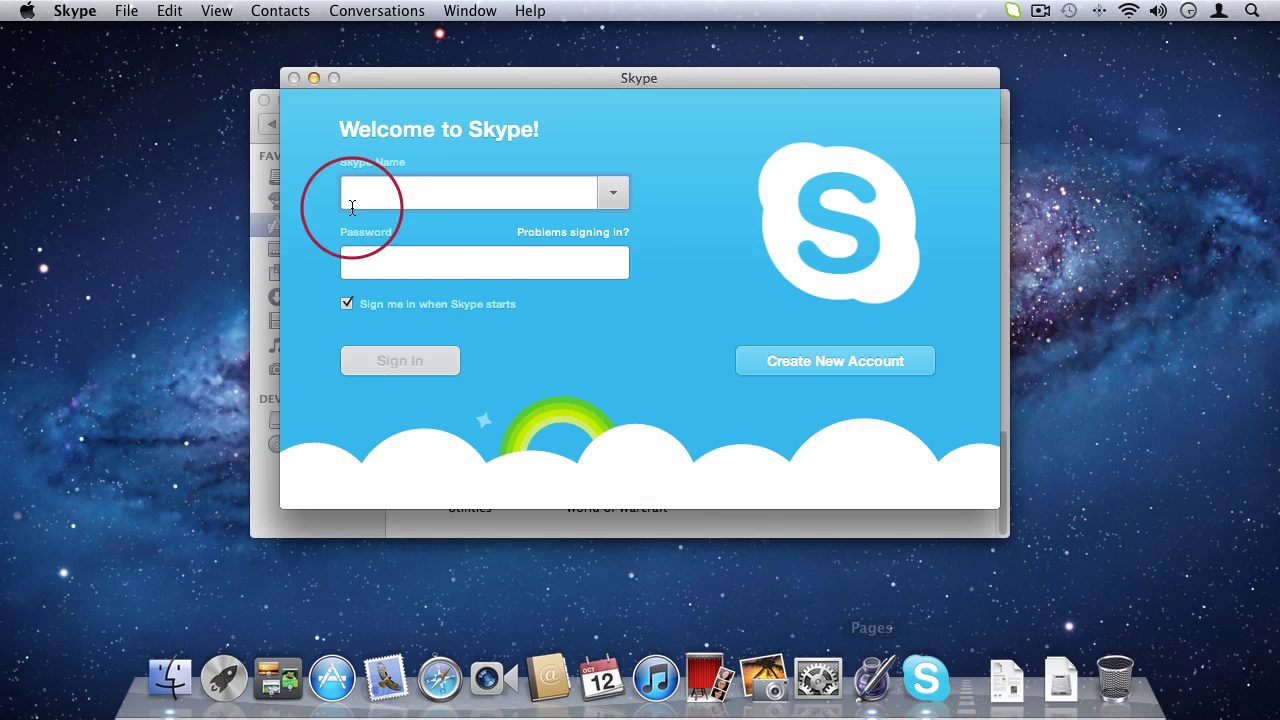
left_click(57, 16)
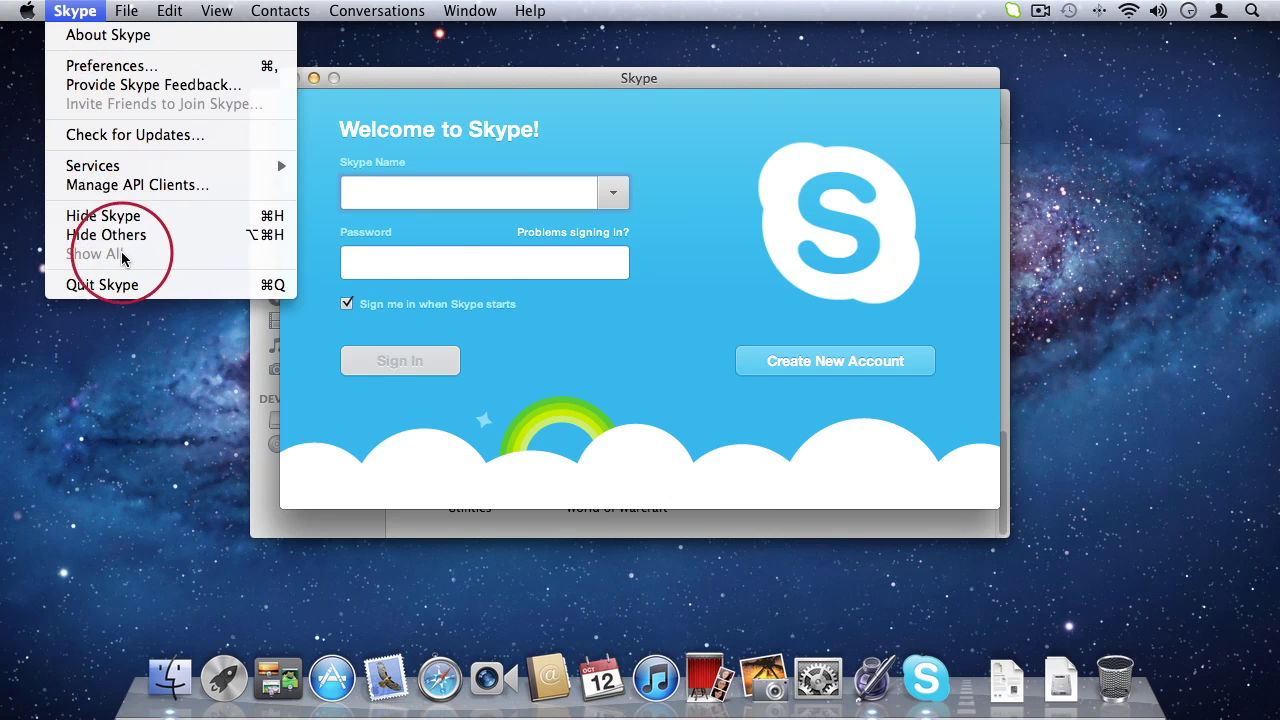
left_click(122, 286)
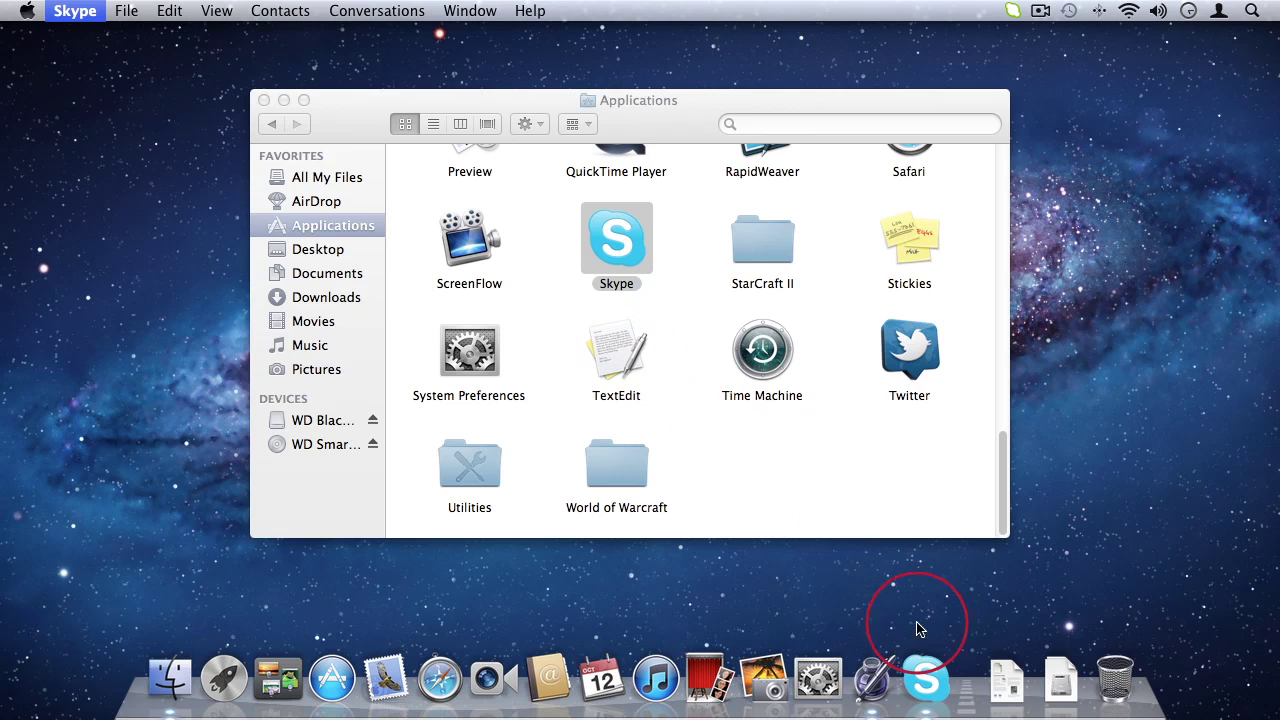